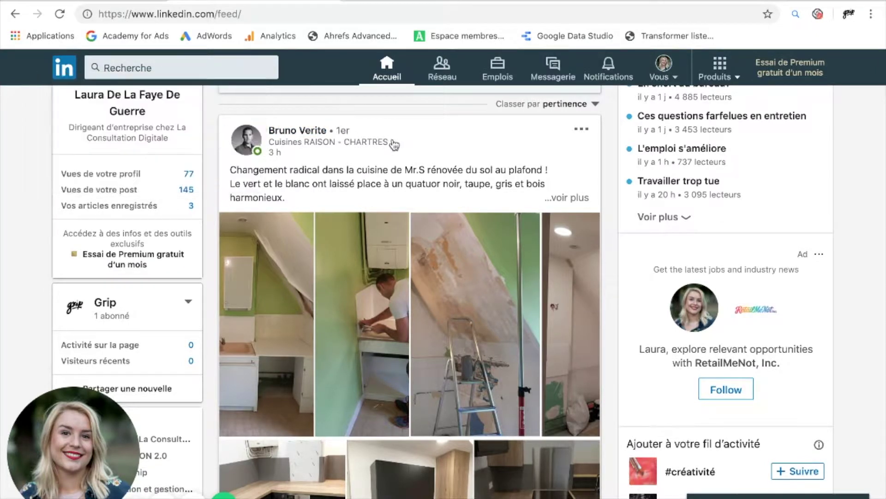
# Find the sponsored Eudonet CRM post in the news feed and open that company's page
pyautogui.scroll(-7, 451, 262)
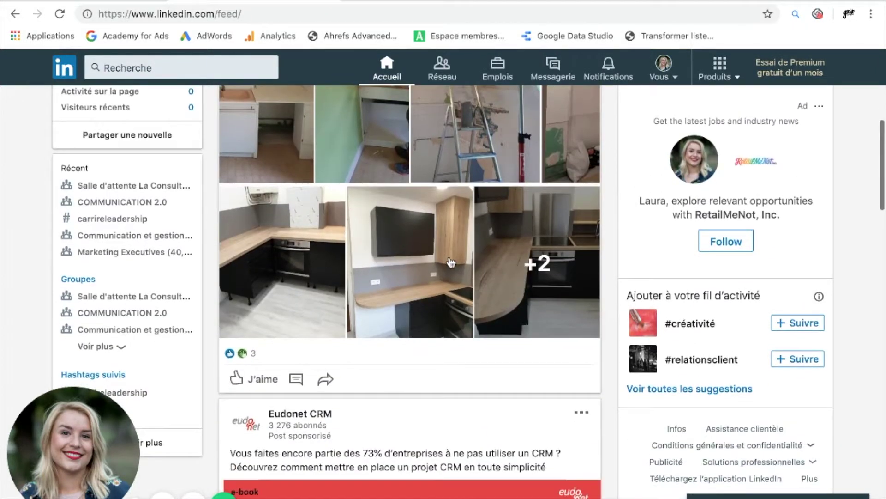
pyautogui.scroll(-4, 451, 262)
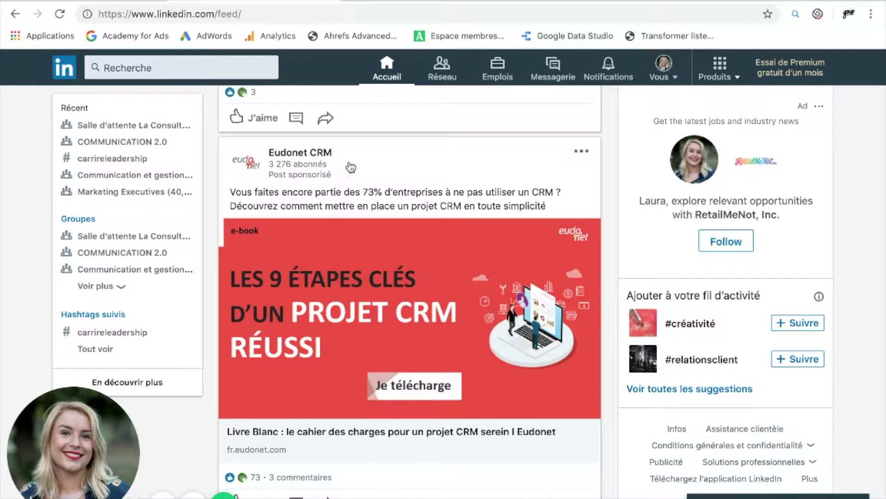
pyautogui.click(307, 152)
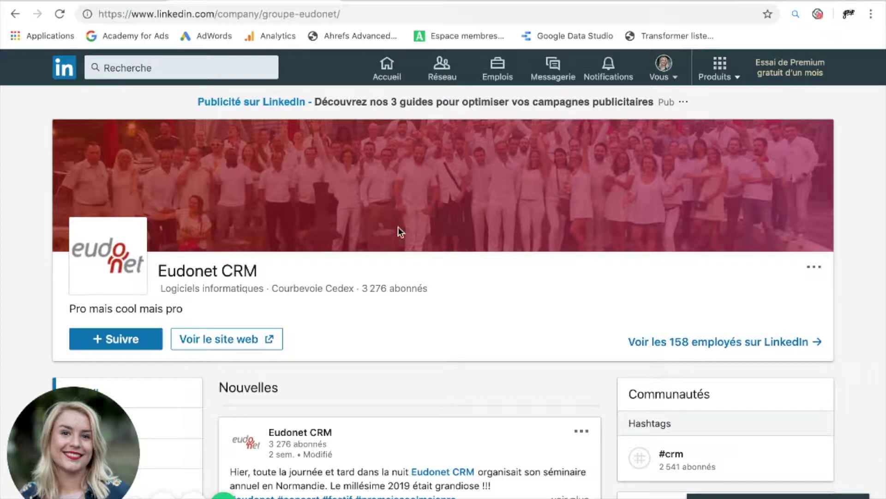
# Review the Eudonet CRM page header and the company's published posts, including their topics, visuals and engagement
pyautogui.scroll(-2, 439, 289)
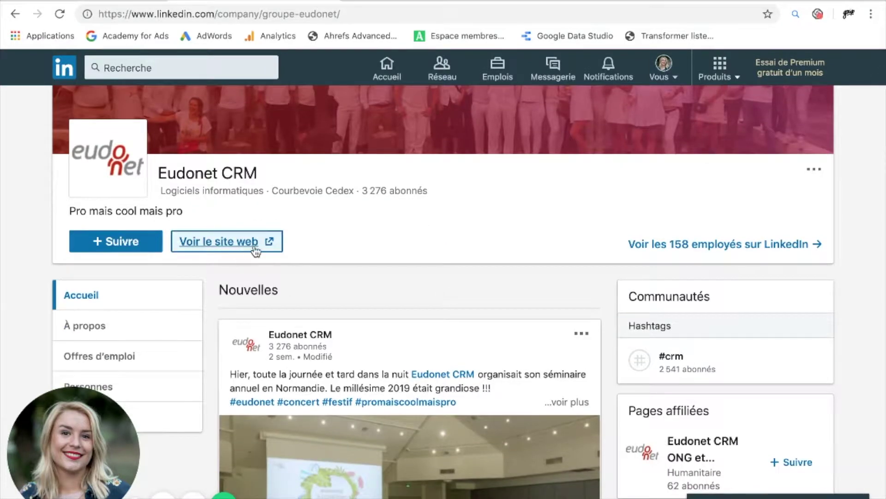
pyautogui.scroll(-3, 332, 245)
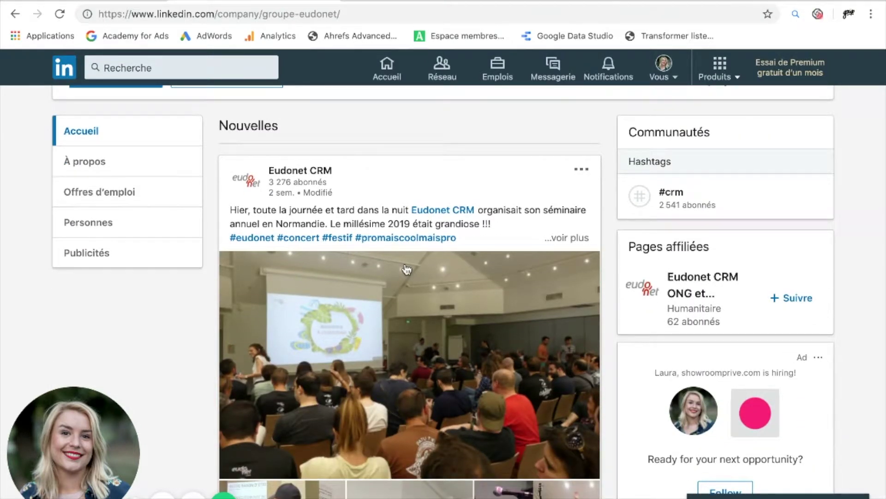
pyautogui.scroll(-3, 406, 269)
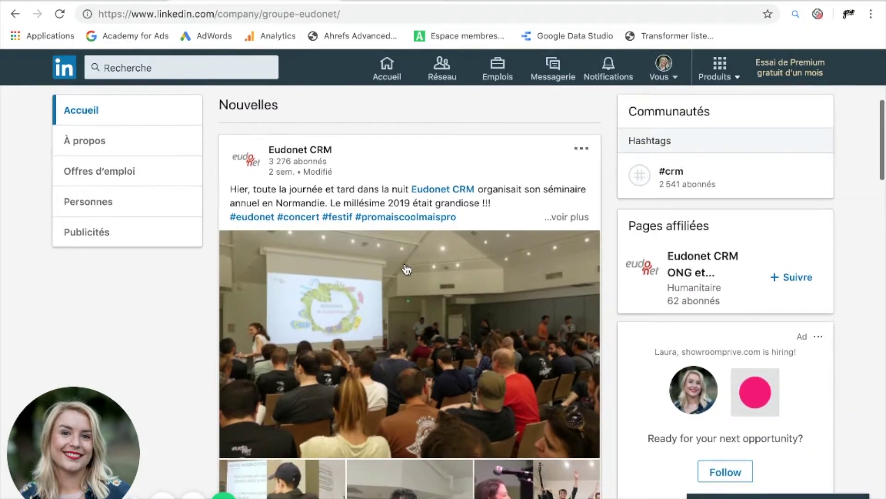
pyautogui.scroll(-5, 406, 270)
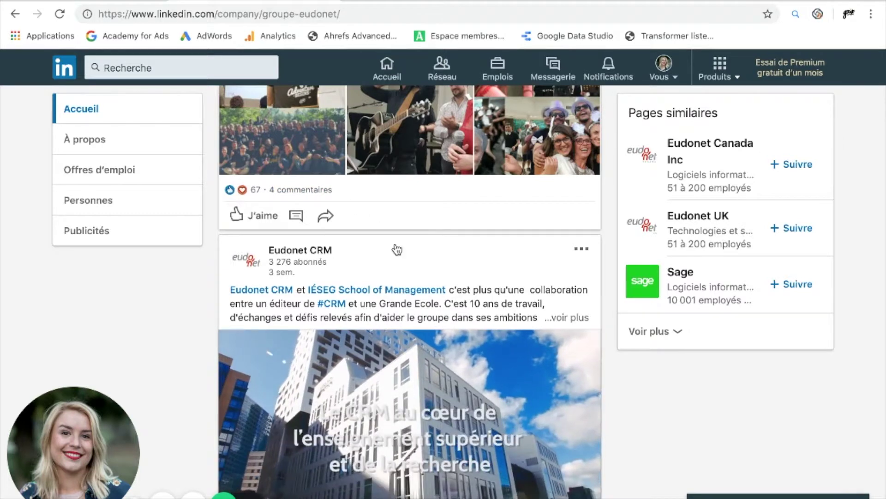
pyautogui.scroll(-3, 396, 247)
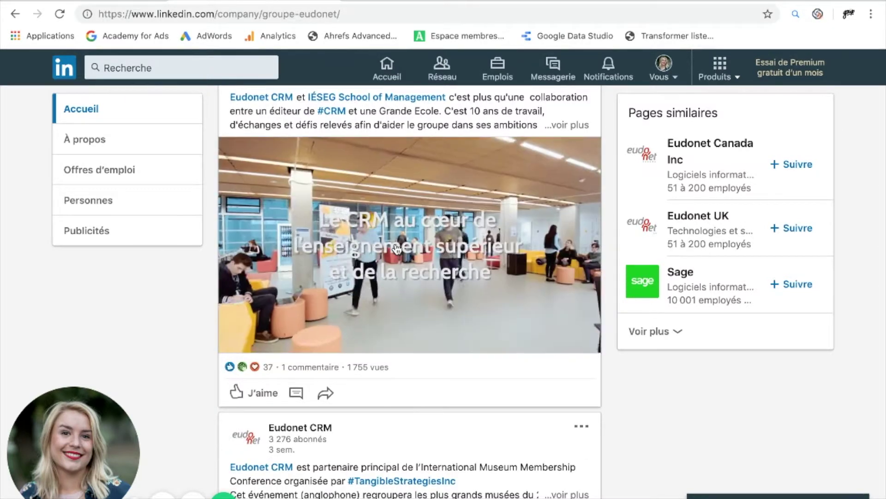
pyautogui.scroll(-4, 398, 247)
pyautogui.scroll(-3, 396, 247)
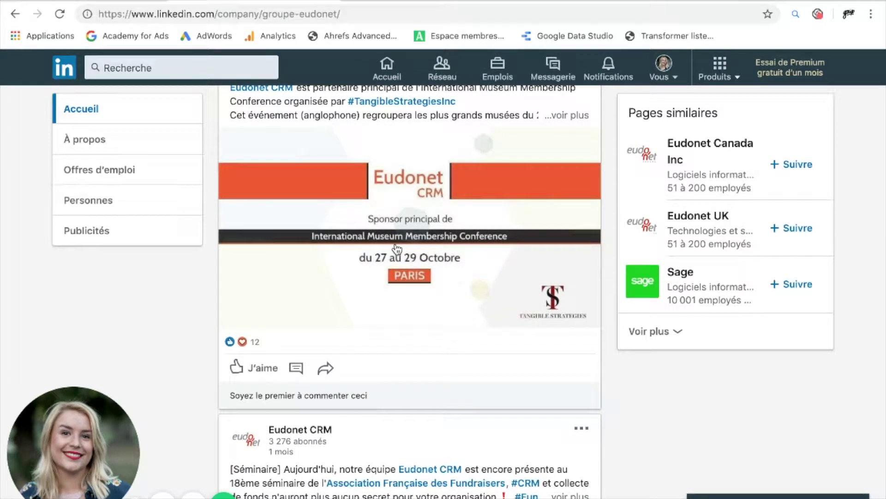
pyautogui.scroll(-3, 396, 250)
pyautogui.scroll(-2, 395, 247)
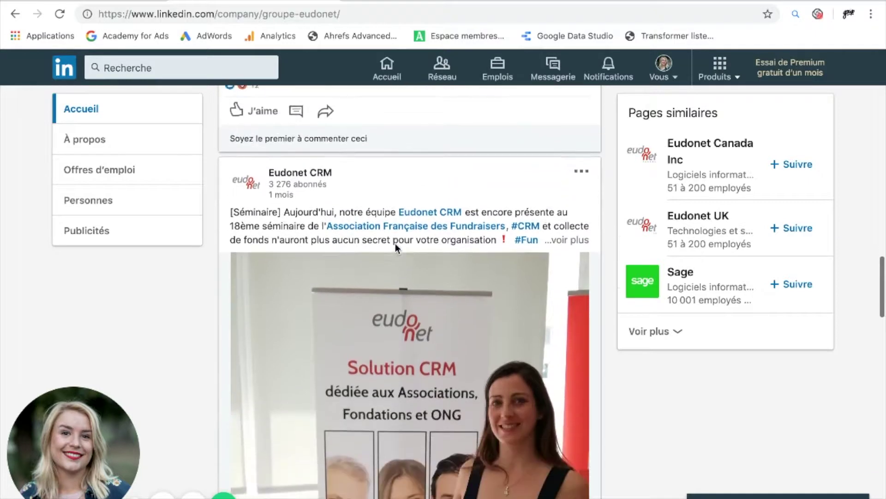
pyautogui.scroll(-1, 396, 247)
pyautogui.scroll(-4, 396, 248)
pyautogui.scroll(-6, 397, 249)
pyautogui.scroll(-2, 397, 249)
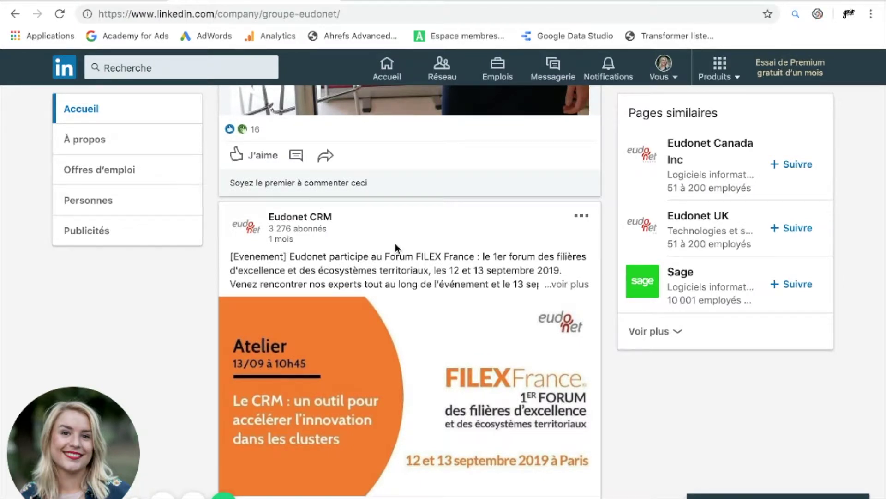
pyautogui.scroll(-5, 396, 247)
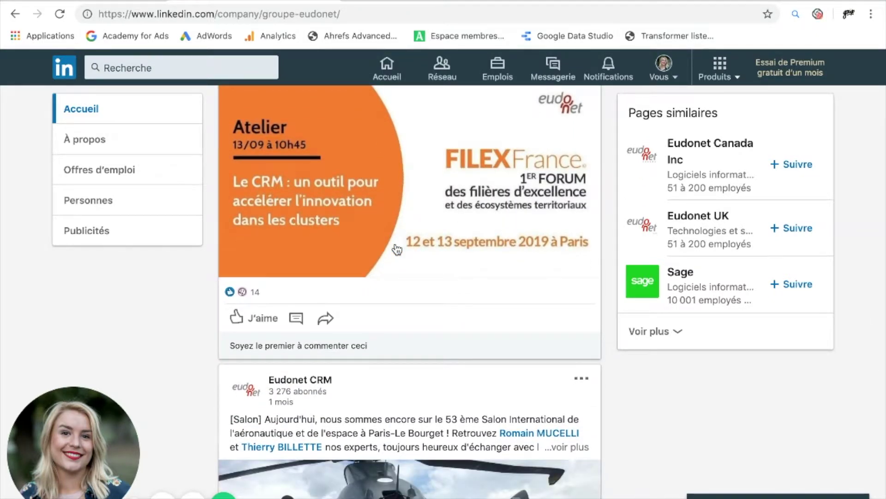
pyautogui.scroll(-8, 396, 249)
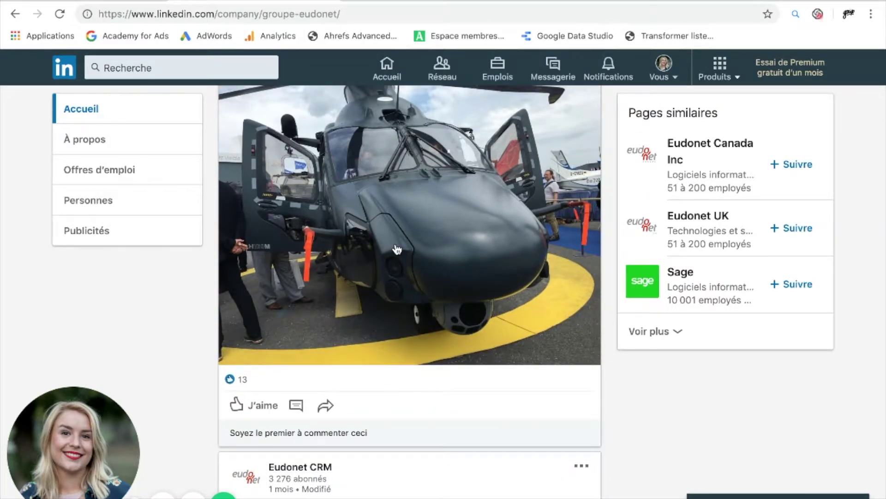
pyautogui.scroll(-5, 397, 250)
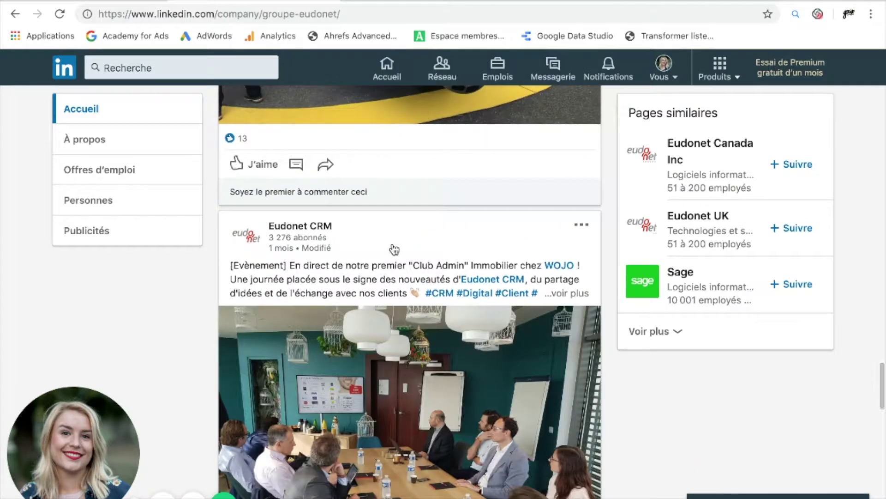
pyautogui.scroll(-5, 394, 249)
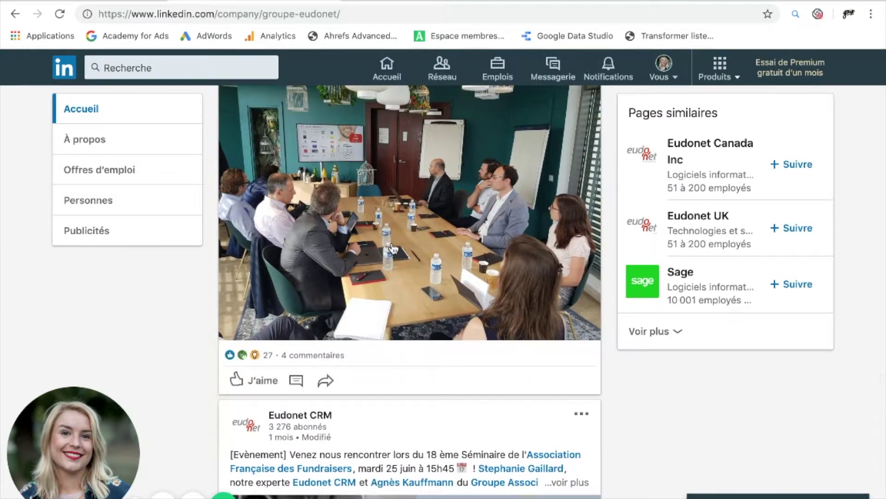
pyautogui.scroll(-5, 392, 248)
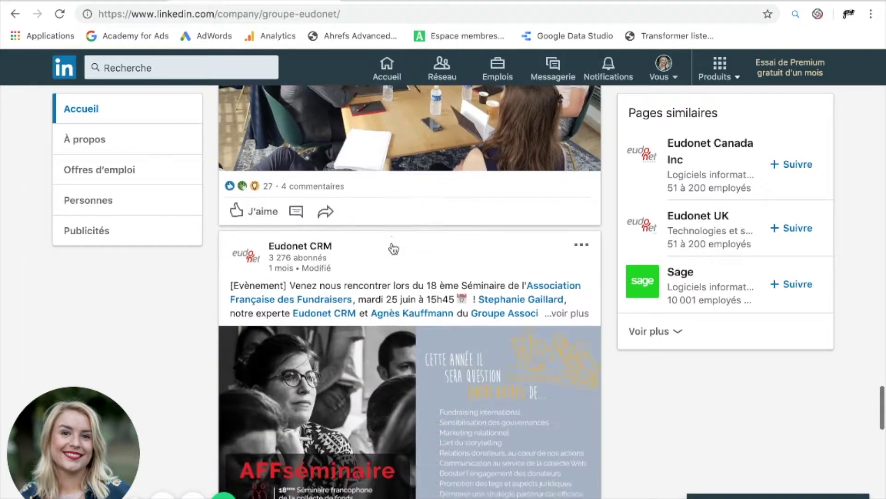
pyautogui.scroll(-2, 393, 244)
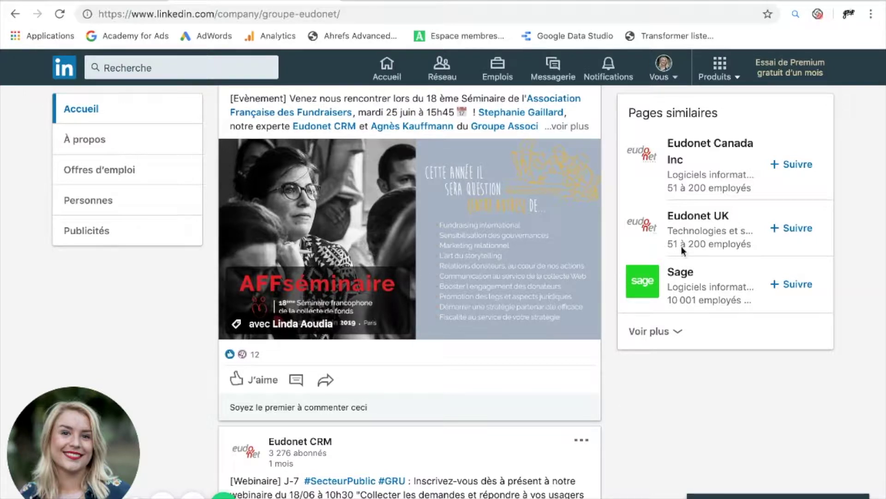
pyautogui.scroll(-4, 418, 316)
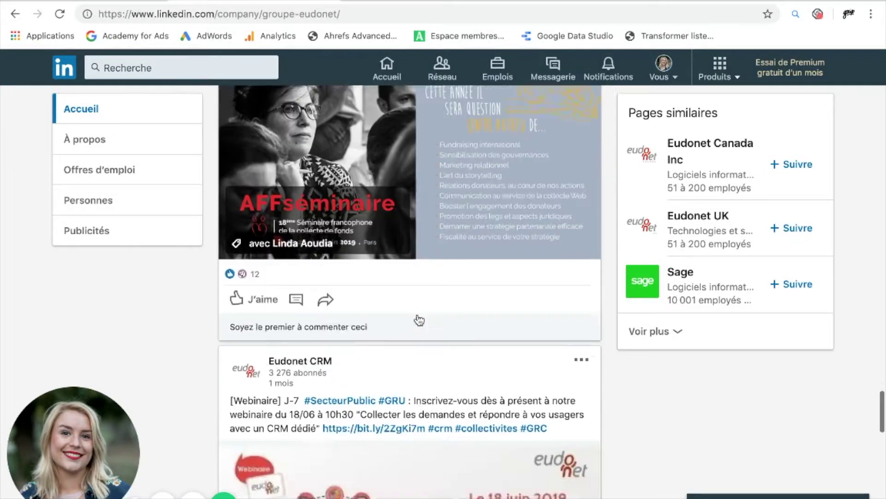
pyautogui.scroll(-5, 418, 317)
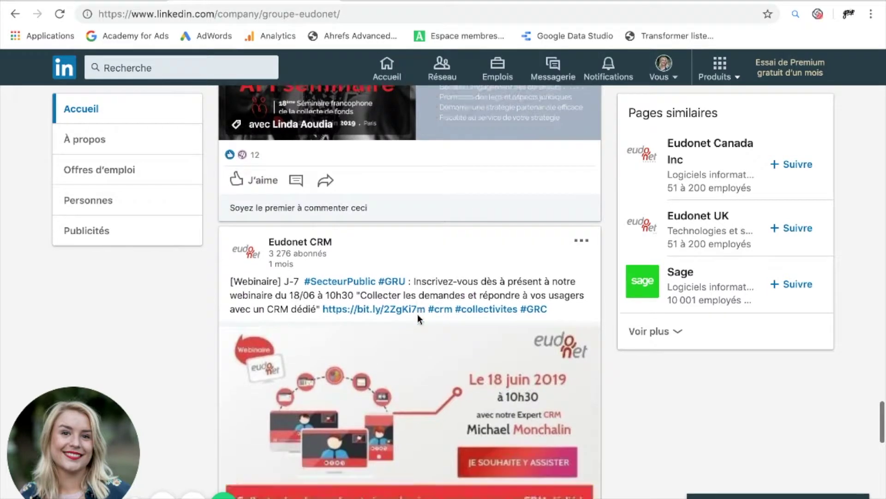
pyautogui.scroll(-3, 419, 320)
pyautogui.scroll(-5, 419, 319)
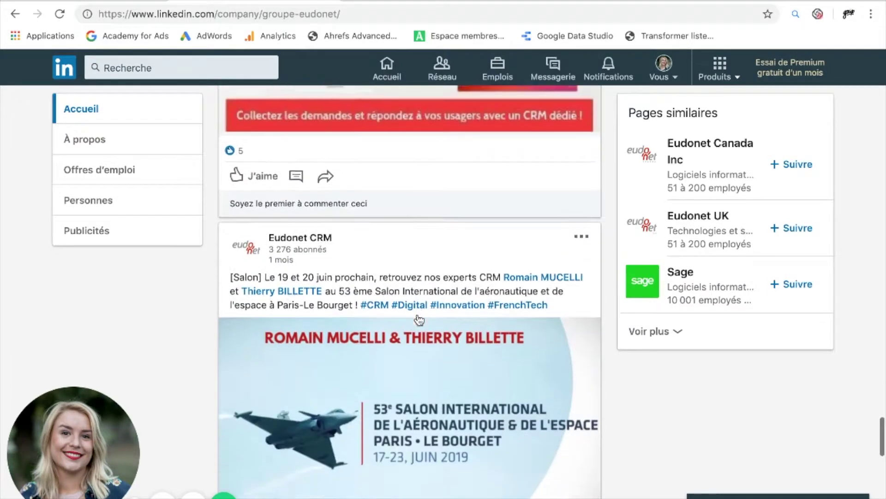
pyautogui.scroll(-4, 419, 319)
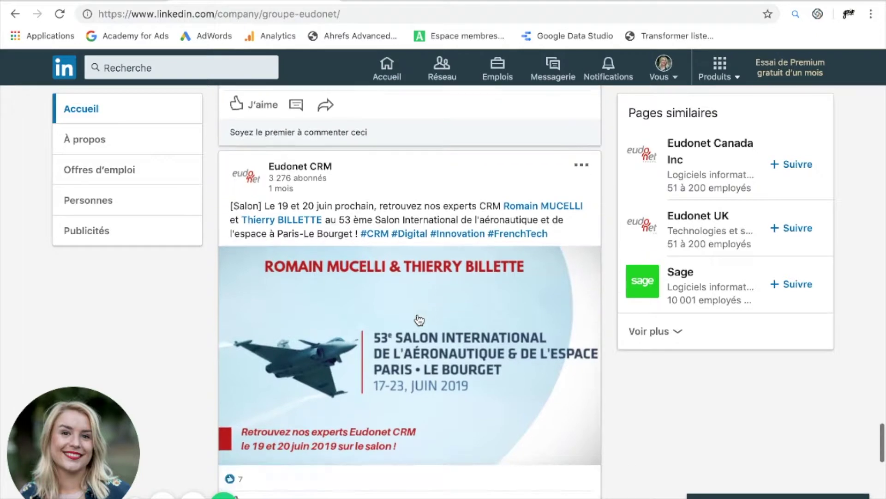
pyautogui.scroll(6, 418, 320)
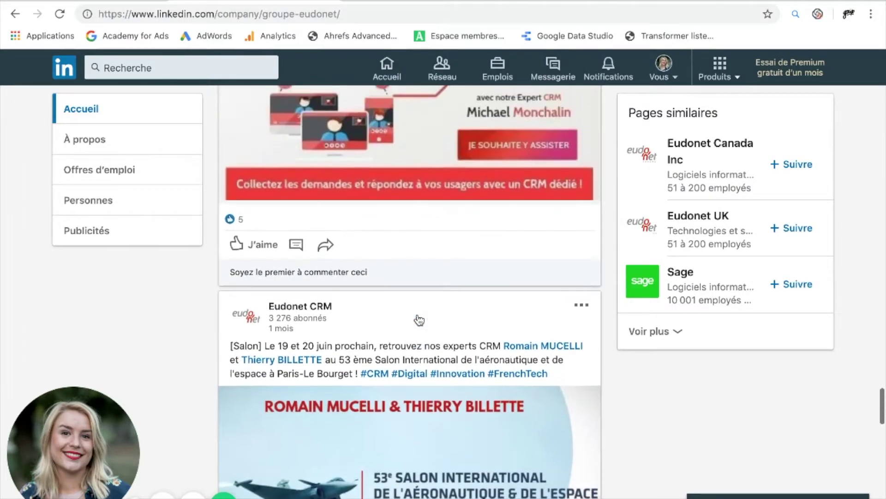
pyautogui.scroll(10, 418, 320)
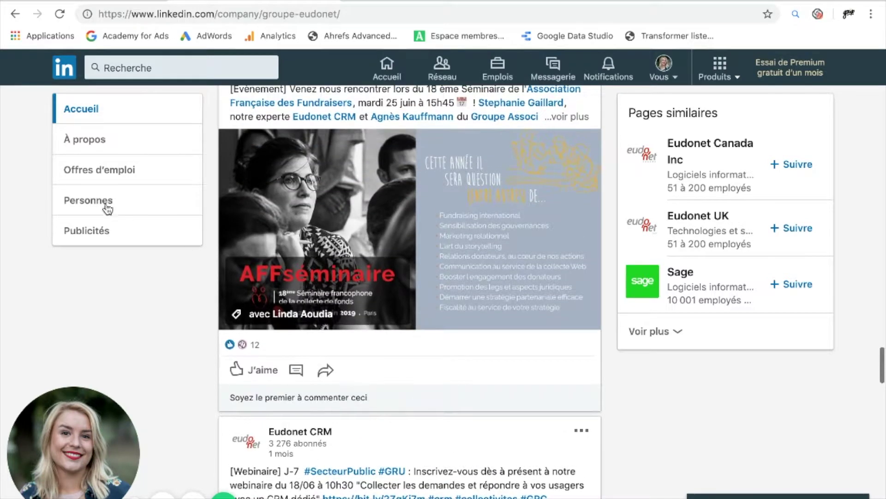
# Open the company's À propos section and review its presentation, company details and locations
pyautogui.click(81, 140)
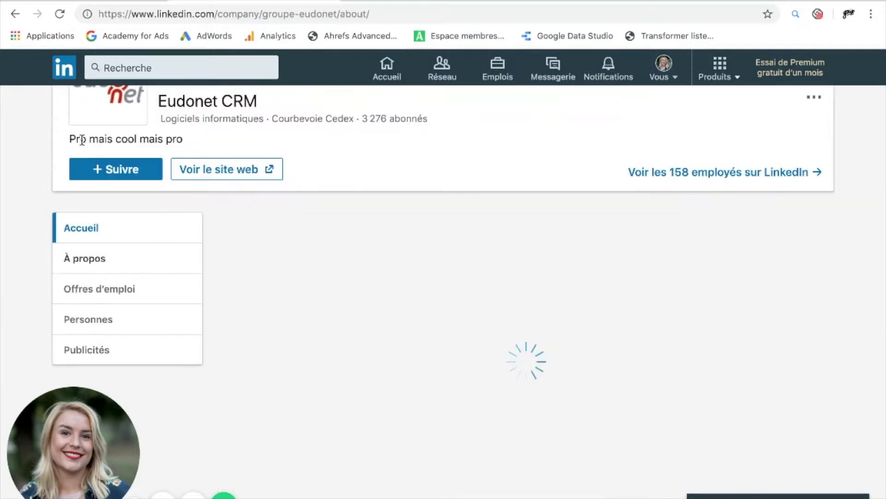
pyautogui.scroll(-3, 405, 337)
pyautogui.scroll(-1, 405, 337)
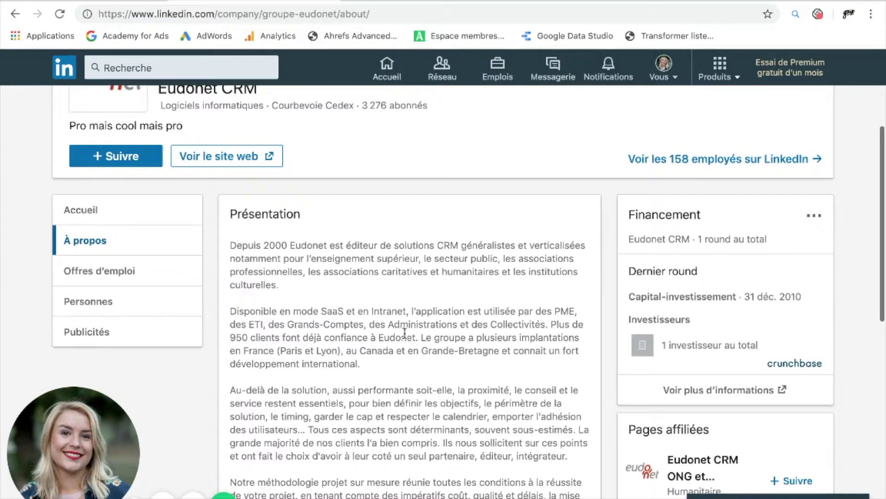
pyautogui.scroll(-5, 404, 333)
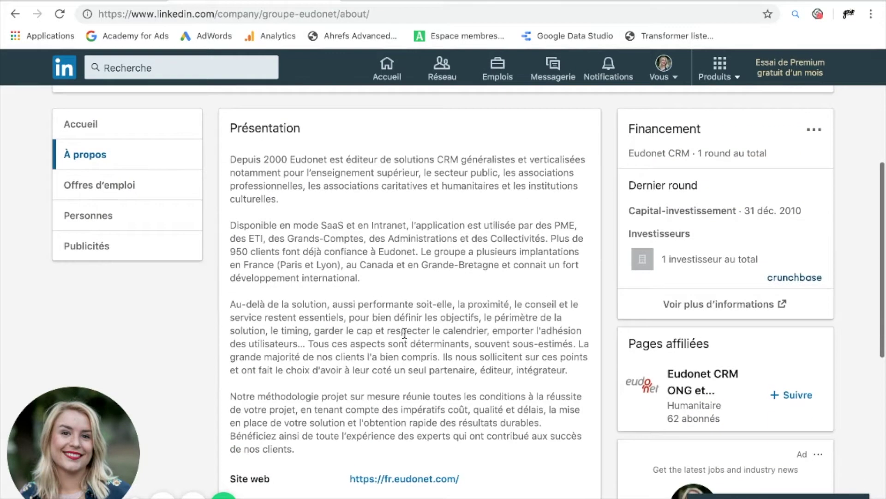
pyautogui.scroll(-6, 404, 334)
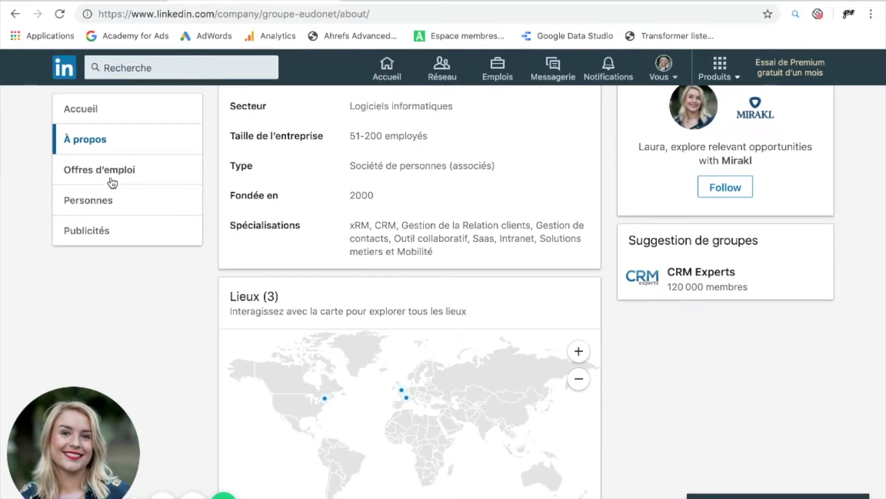
# Open the company's Offres d'emploi section and show the next set of recently published job offers
pyautogui.scroll(12, 112, 182)
pyautogui.scroll(-1, 158, 304)
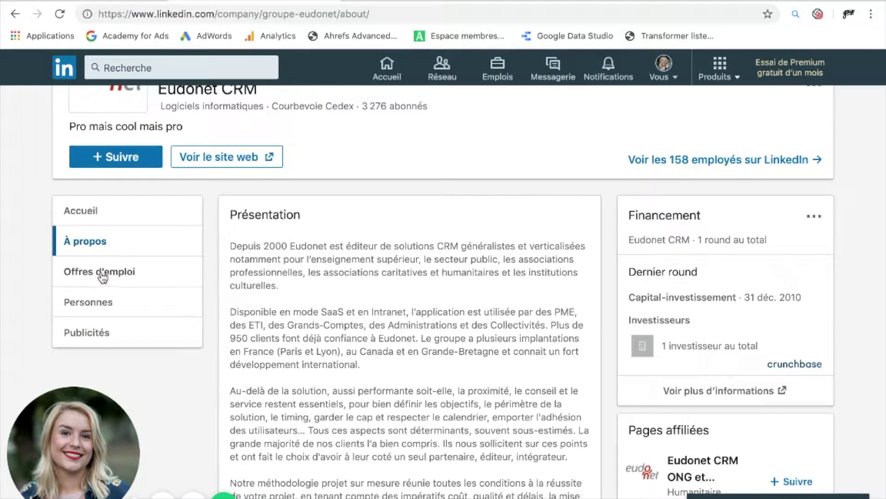
pyautogui.click(104, 275)
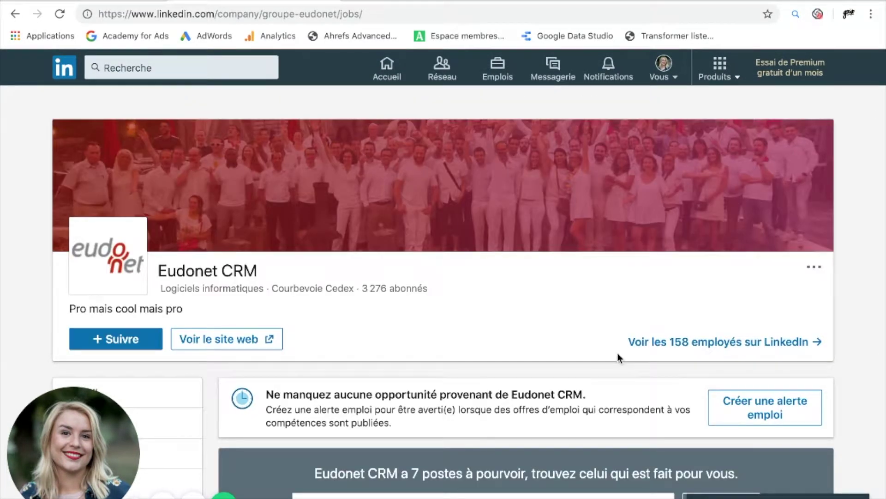
pyautogui.scroll(-3, 617, 353)
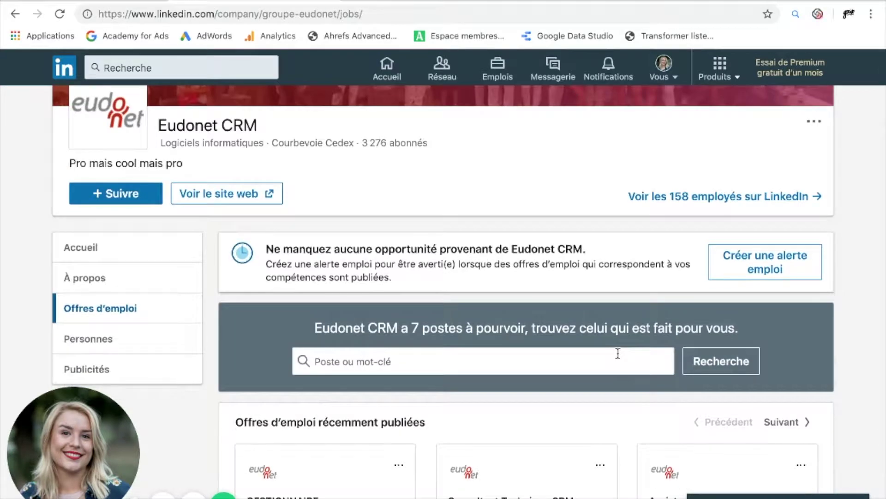
pyautogui.scroll(-3, 617, 352)
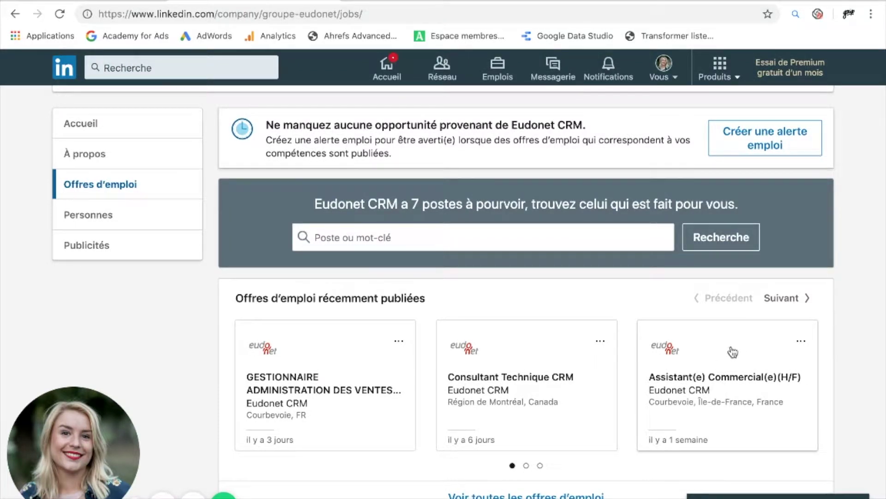
pyautogui.click(798, 299)
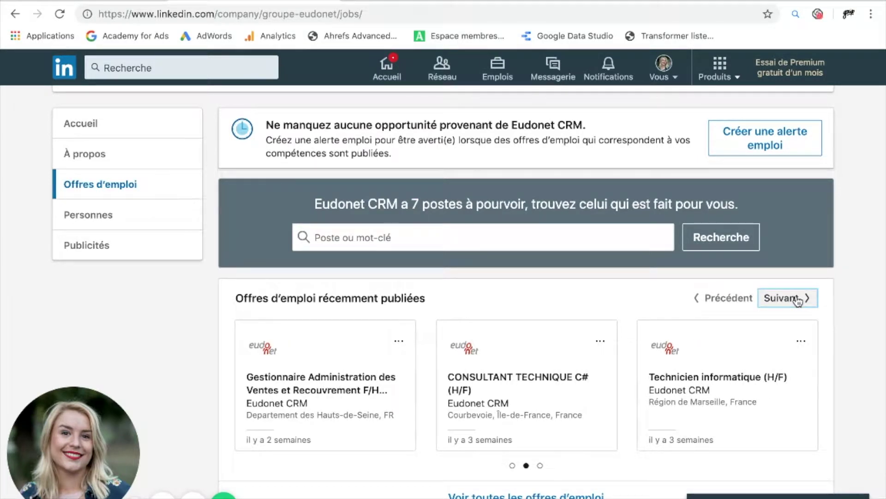
# Open the CONSULTANT TECHNIQUE C# (H/F) job offer and expand the À propos description of Eudonet CRM
pyautogui.click(541, 375)
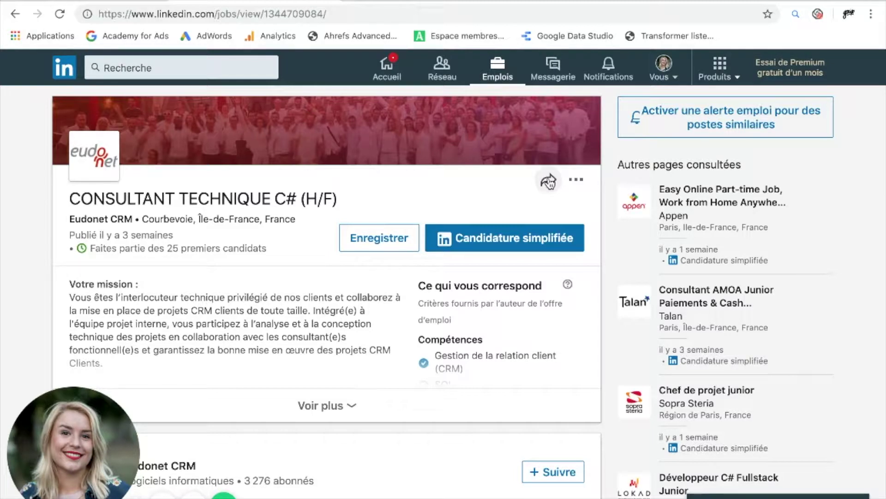
pyautogui.scroll(-5, 491, 277)
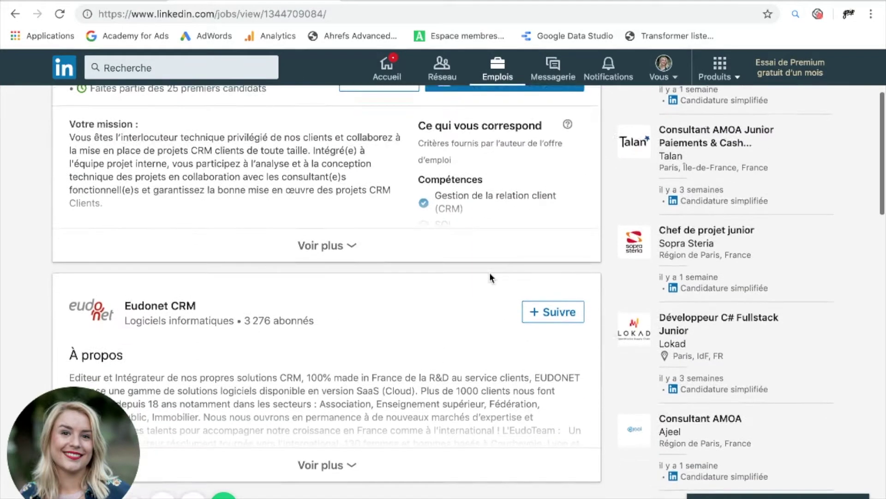
pyautogui.scroll(-4, 491, 277)
pyautogui.click(344, 268)
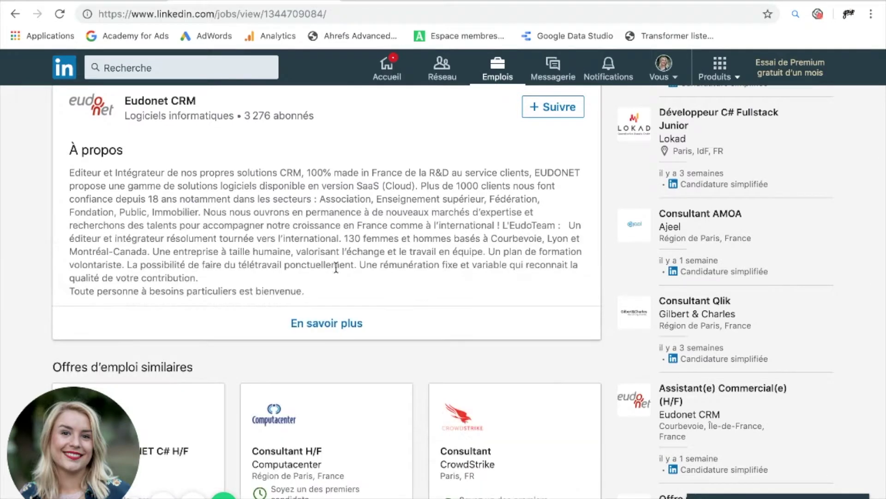
# Return from the CONSULTANT TECHNIQUE C# (H/F) job offer to Eudonet CRM's Offres d'emploi section
pyautogui.scroll(6, 466, 279)
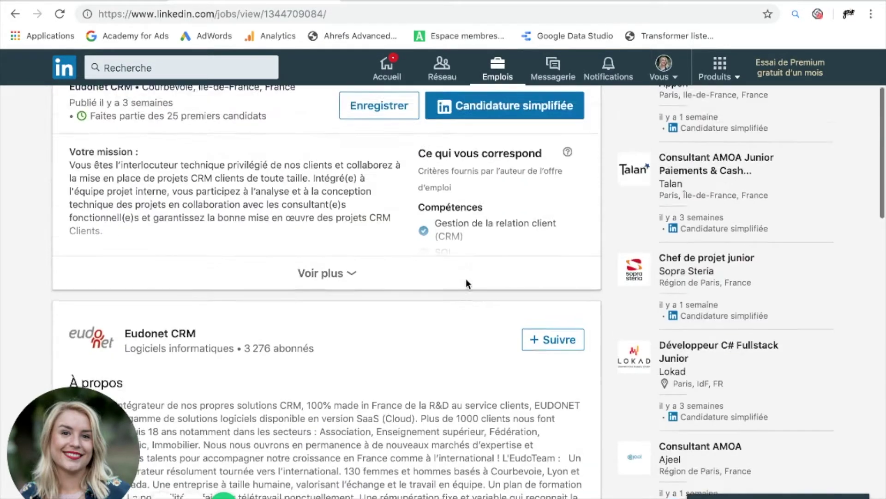
pyautogui.scroll(3, 466, 279)
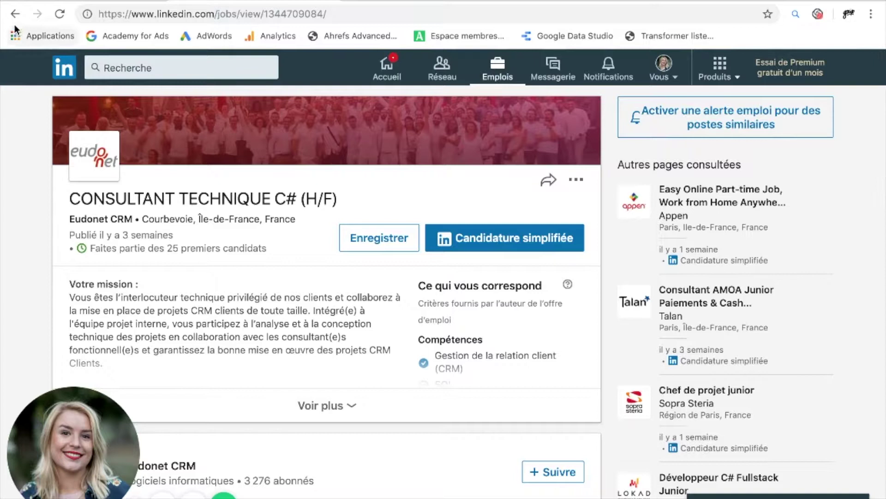
pyautogui.click(16, 14)
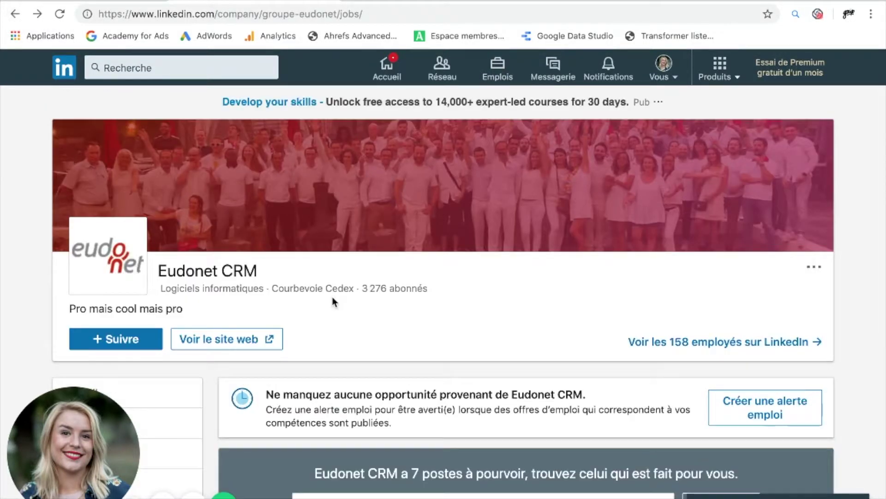
pyautogui.scroll(-5, 332, 296)
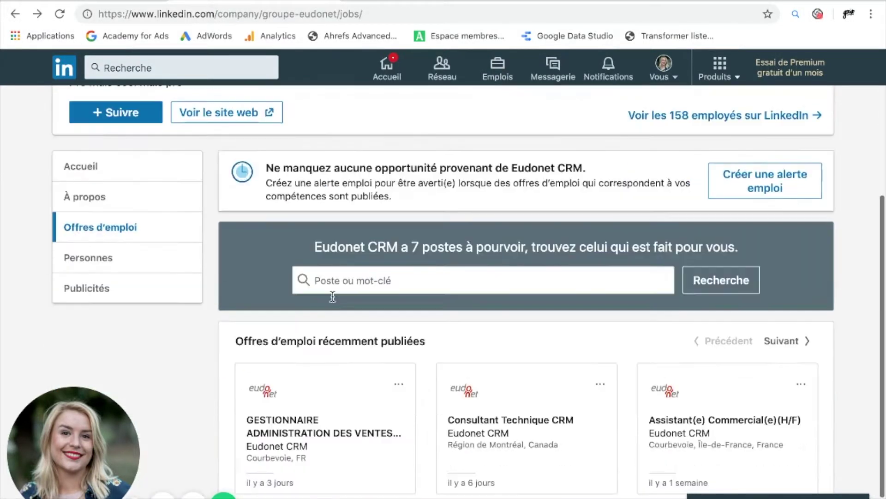
# Open the company's Personnes section and review its employee count, Lieu de résidence and Lieu d'études breakdowns, and employee profiles
pyautogui.click(98, 259)
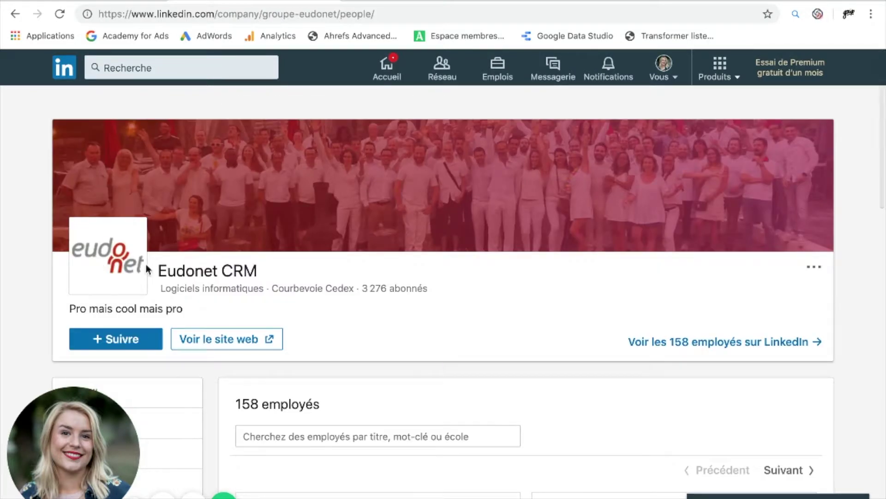
pyautogui.scroll(-2, 540, 345)
pyautogui.moveTo(326, 320); pyautogui.dragTo(243, 321)
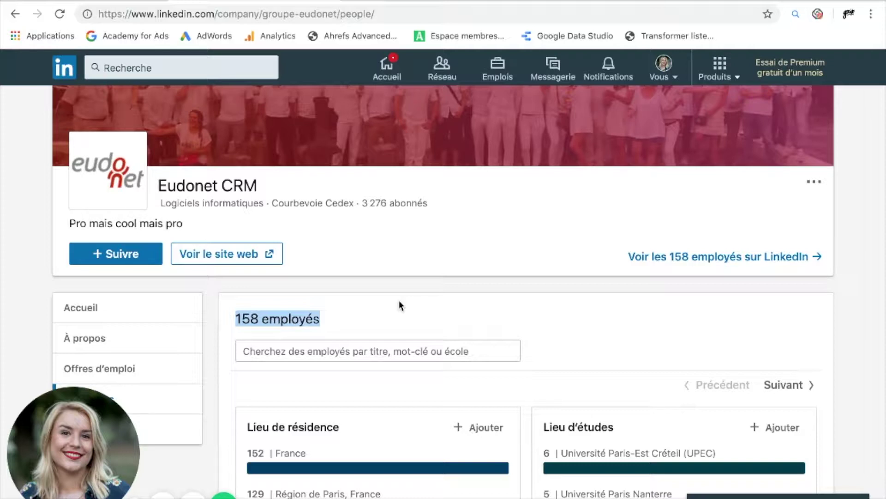
pyautogui.scroll(-2, 544, 319)
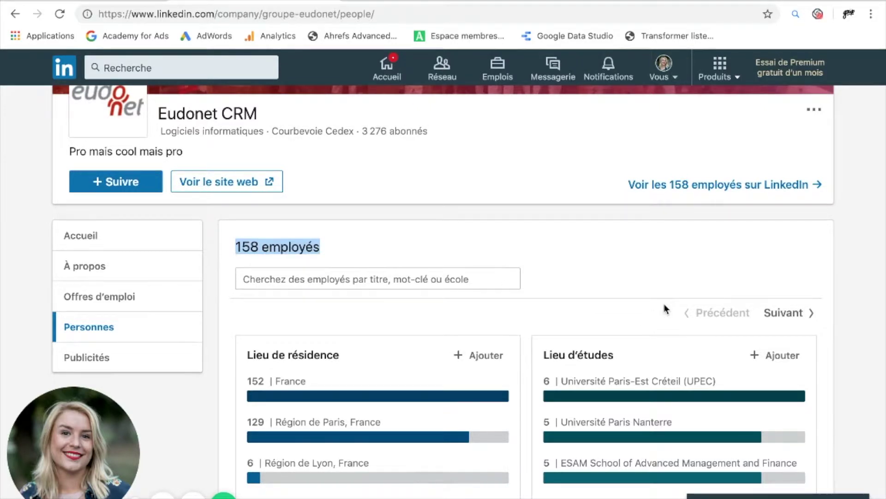
pyautogui.scroll(-4, 665, 309)
pyautogui.scroll(-2, 664, 308)
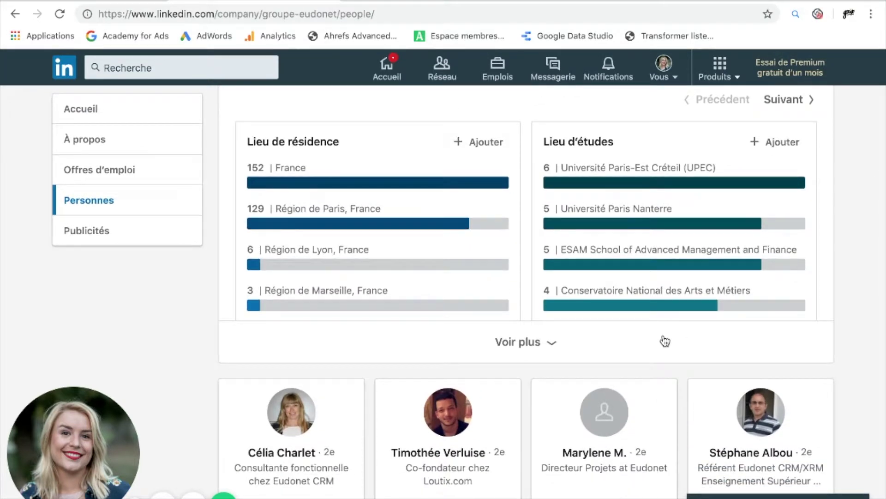
pyautogui.scroll(-5, 665, 341)
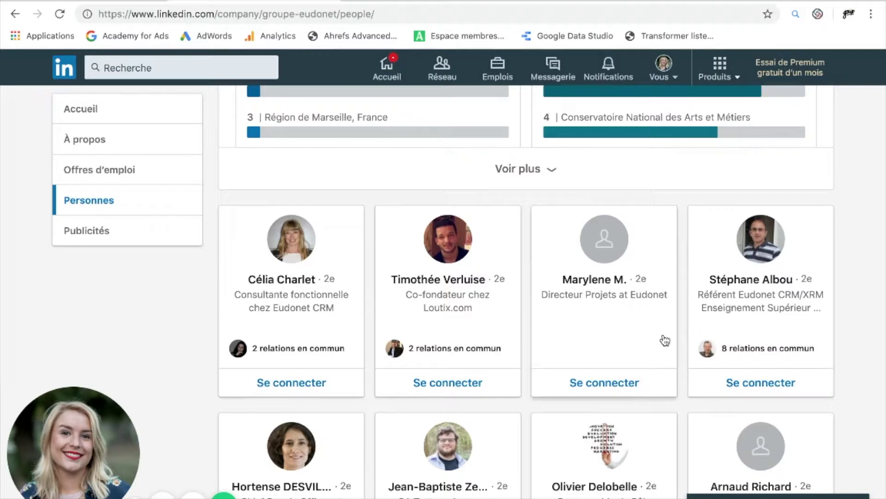
pyautogui.scroll(-1, 670, 337)
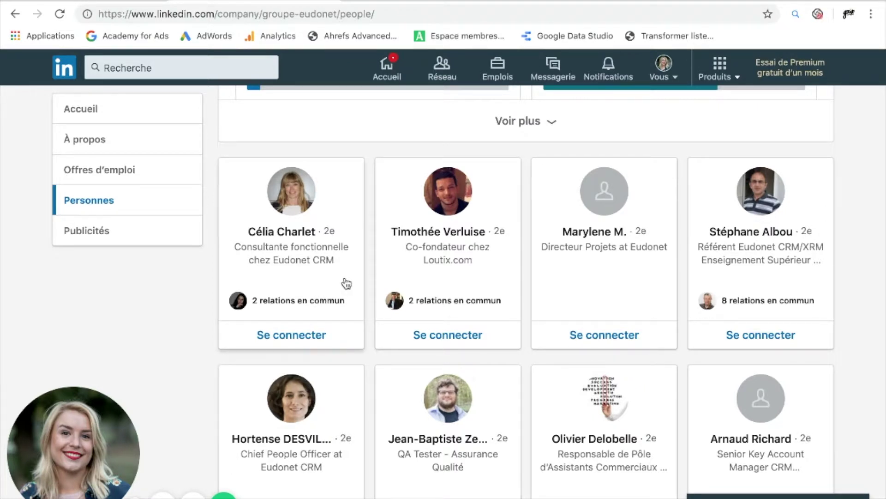
pyautogui.scroll(8, 378, 275)
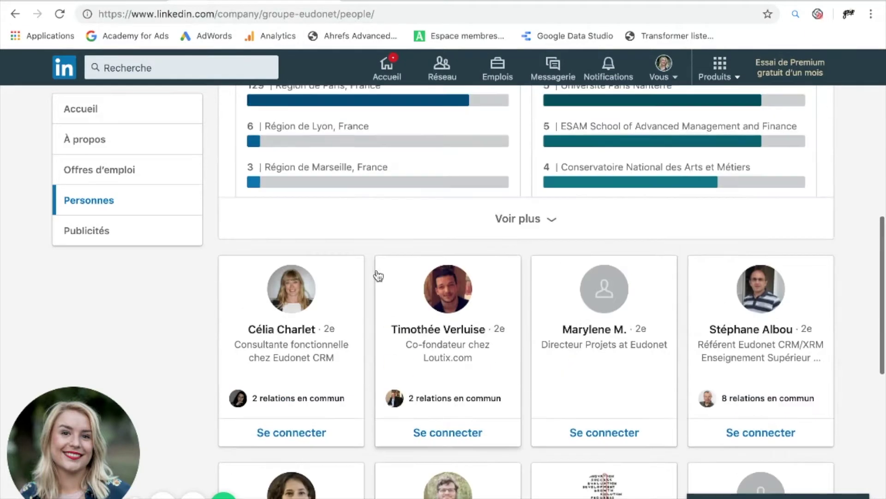
pyautogui.scroll(3, 376, 271)
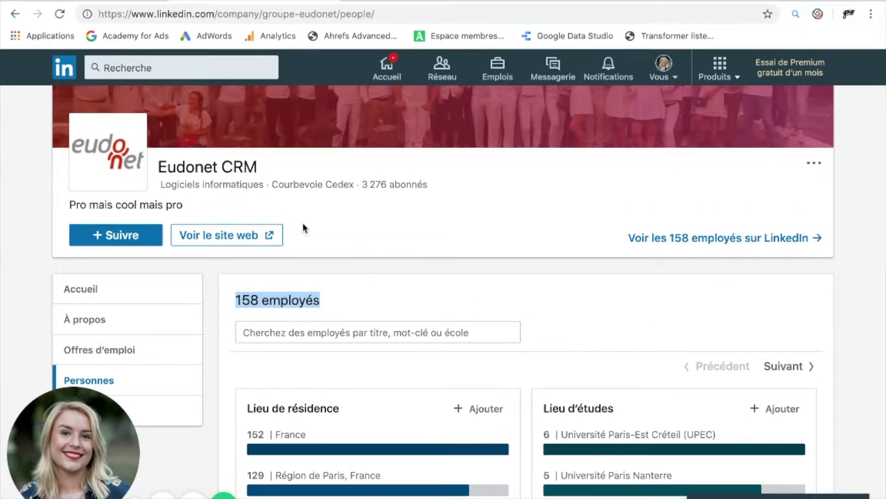
pyautogui.scroll(-9, 424, 321)
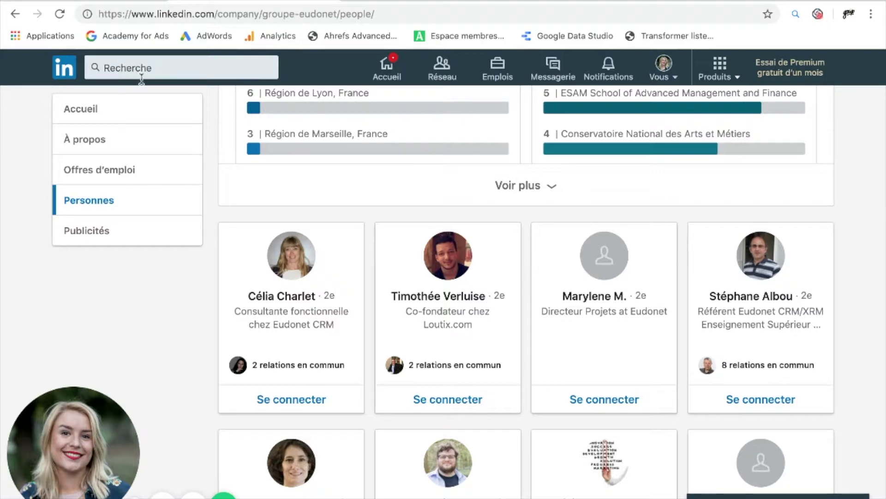
# Open the company's Publicités section and review the sponsored posts run by Eudonet CRM
pyautogui.click(85, 234)
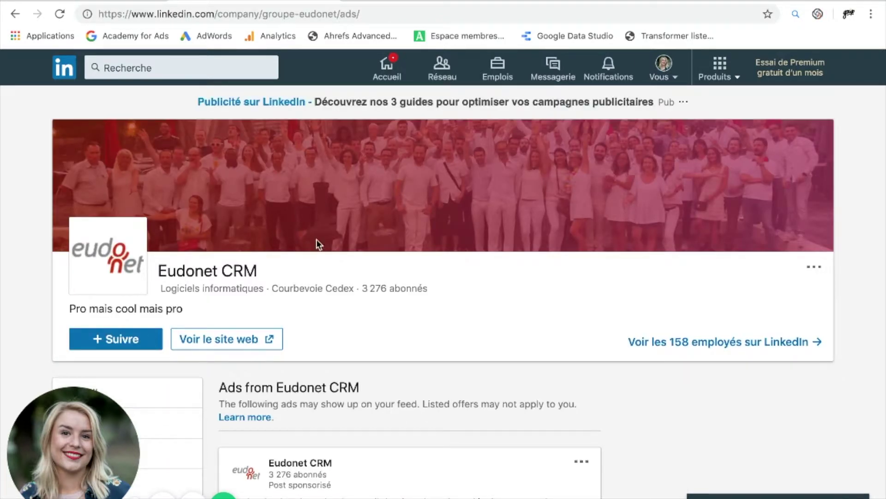
pyautogui.scroll(-7, 451, 353)
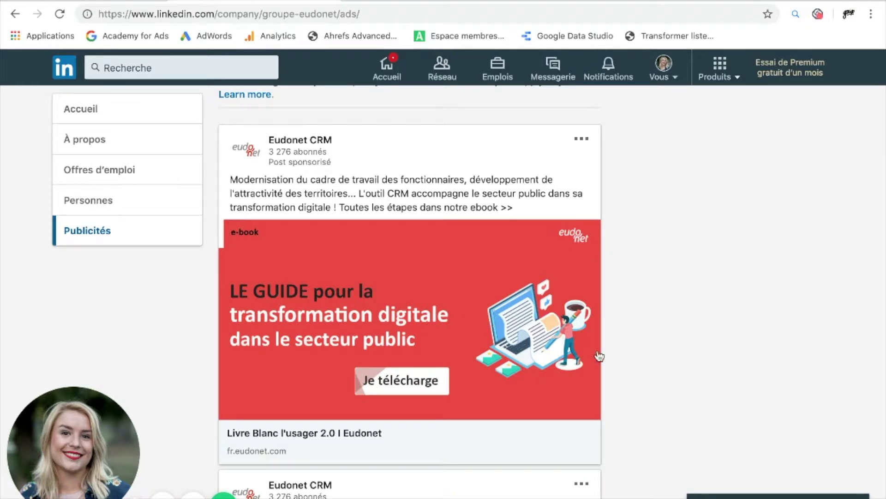
pyautogui.scroll(-2, 438, 356)
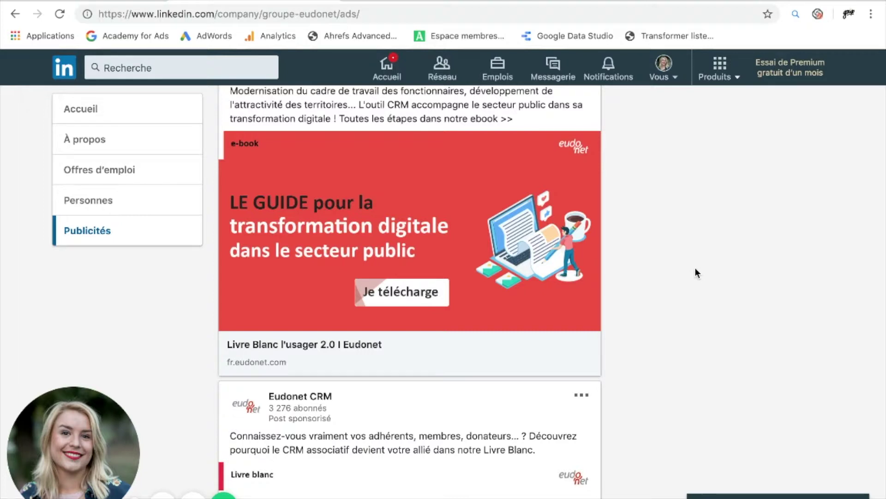
pyautogui.scroll(2, 693, 267)
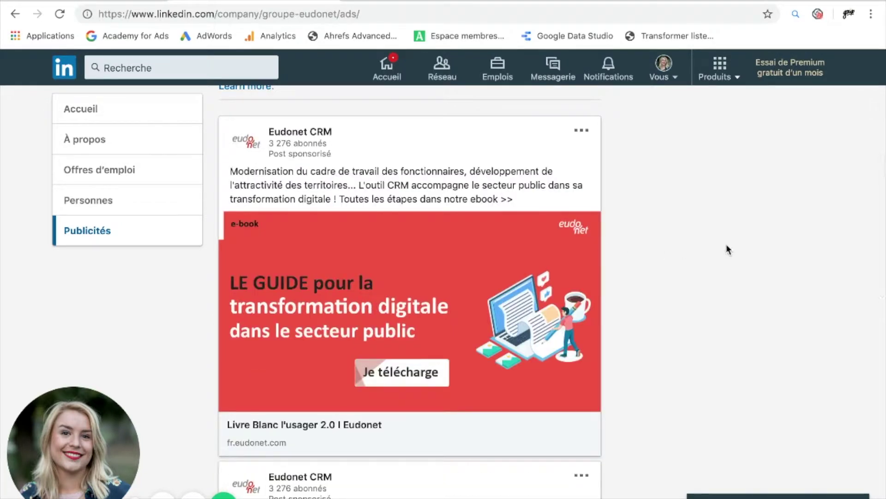
pyautogui.scroll(7, 727, 249)
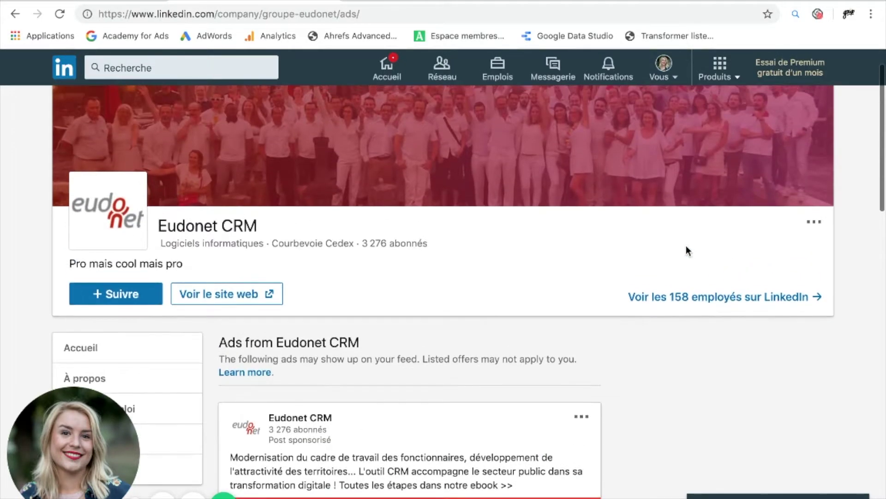
pyautogui.scroll(-2, 514, 270)
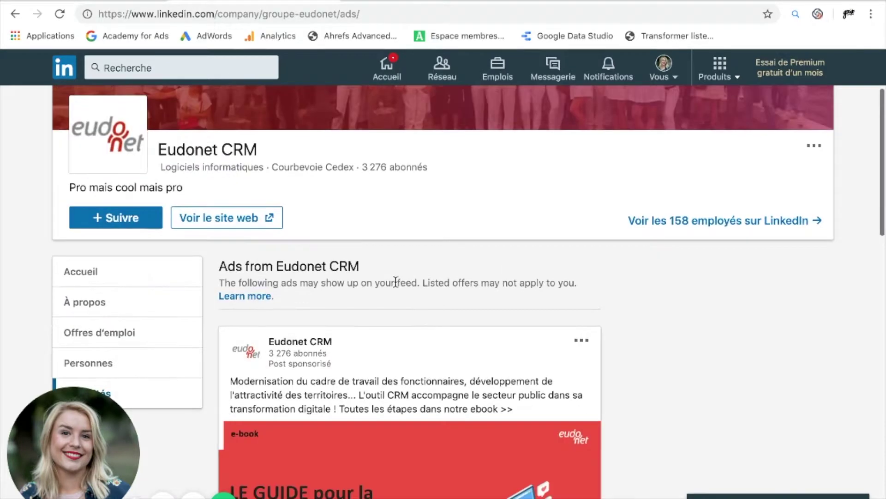
# Go back to the company's Accueil section and look over its latest post and page header
pyautogui.click(102, 276)
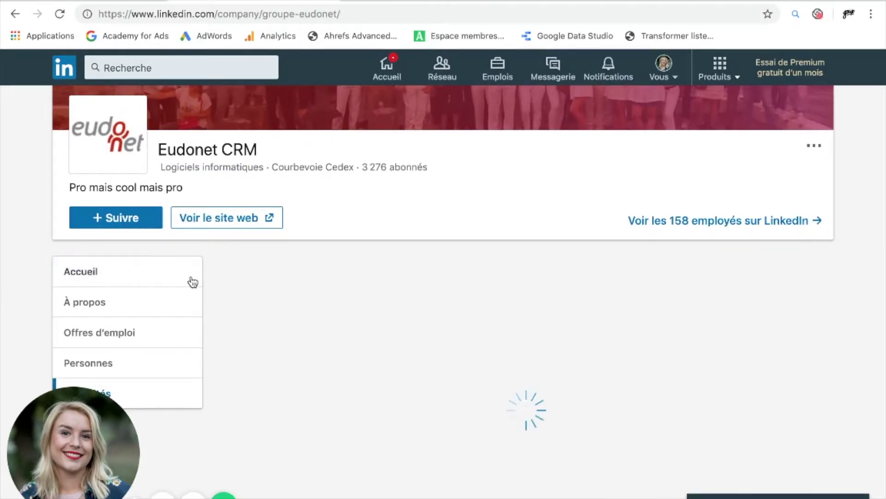
pyautogui.scroll(-8, 545, 398)
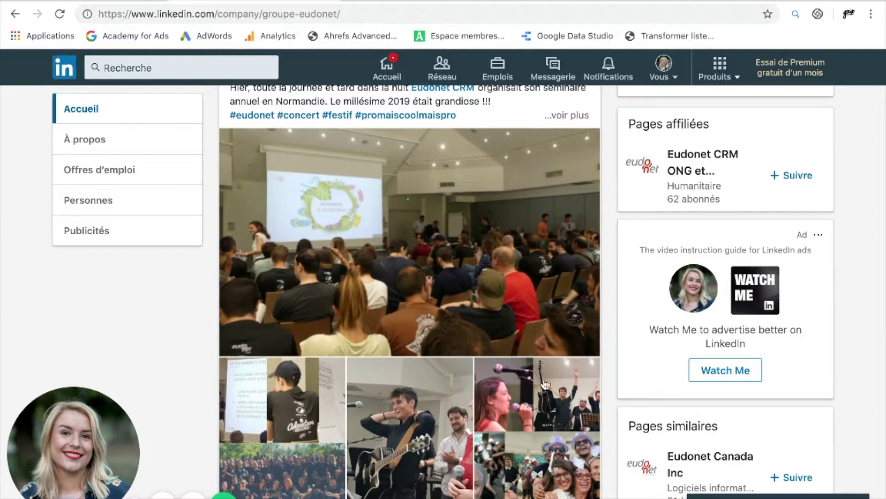
pyautogui.scroll(5, 544, 390)
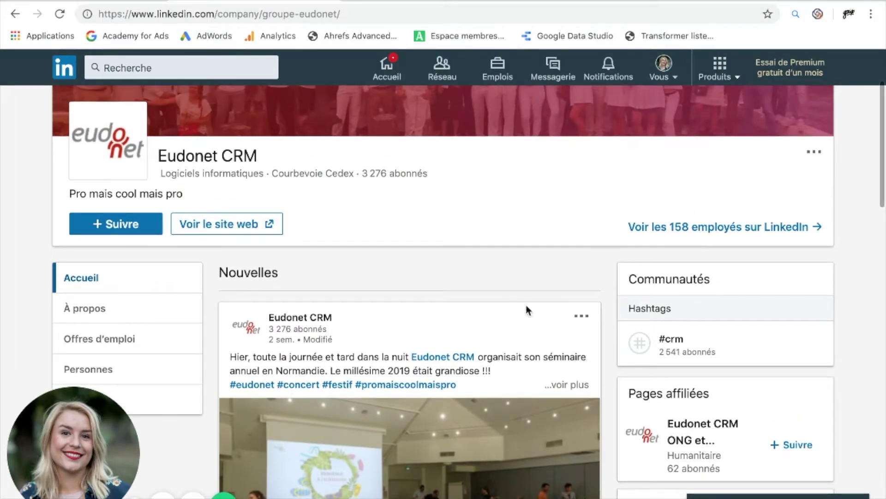
pyautogui.scroll(2, 525, 304)
pyautogui.scroll(1, 525, 306)
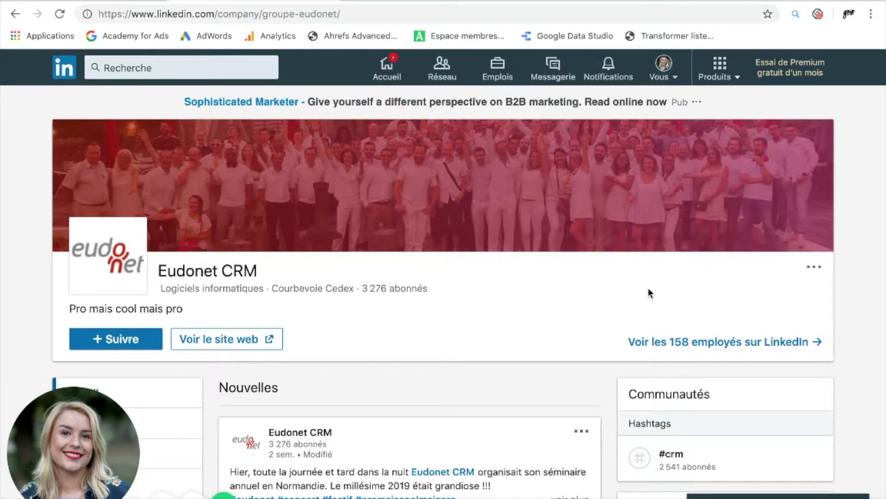
# Start creating a new Entreprise page on LinkedIn with the page type Petites entreprises
pyautogui.click(720, 66)
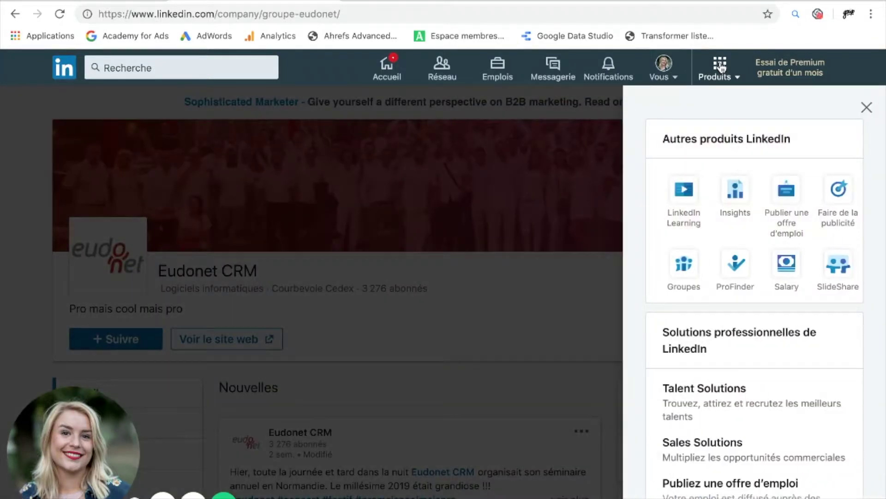
pyautogui.scroll(-4, 751, 274)
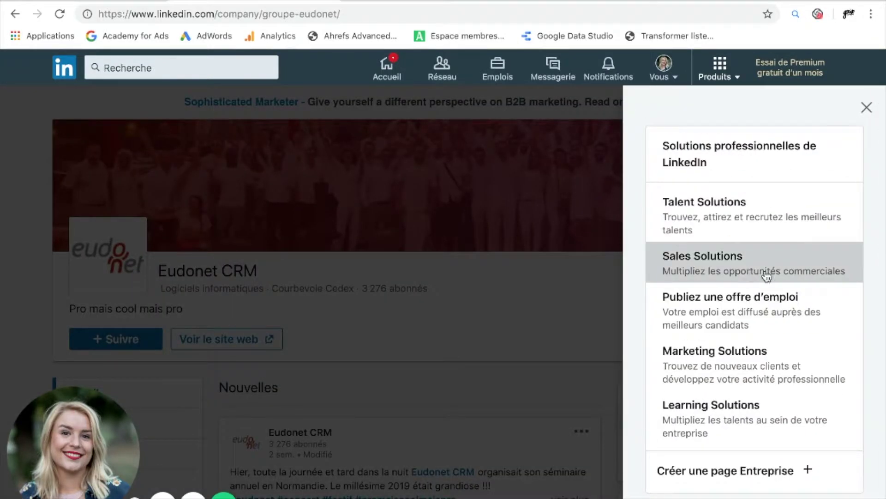
pyautogui.click(712, 476)
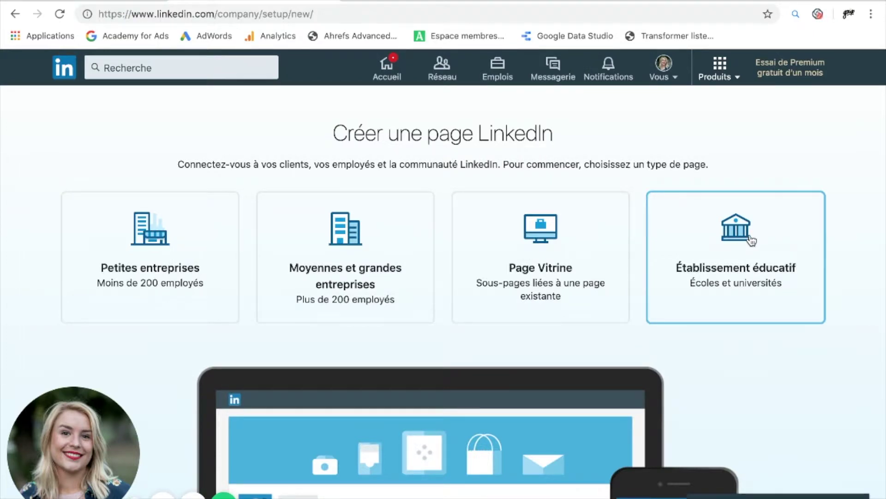
pyautogui.click(146, 244)
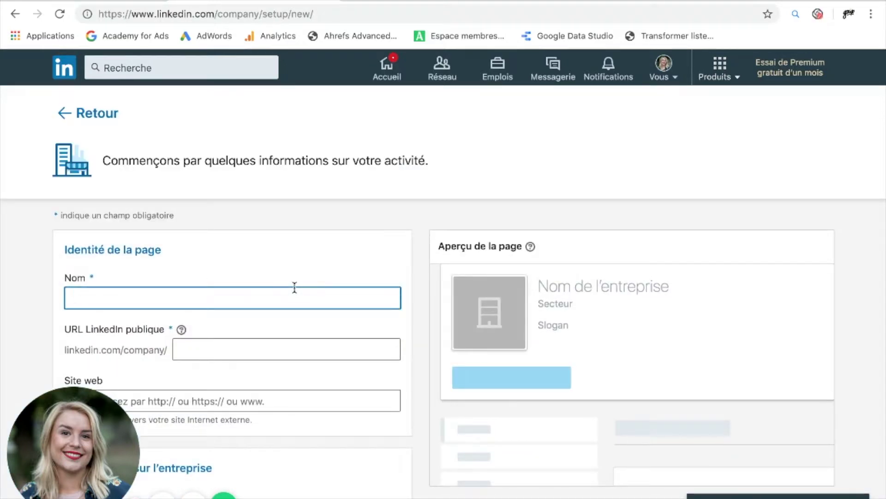
# Examine the page creation form's fields for page identity, company information, logo and slogan
pyautogui.scroll(-1, 294, 289)
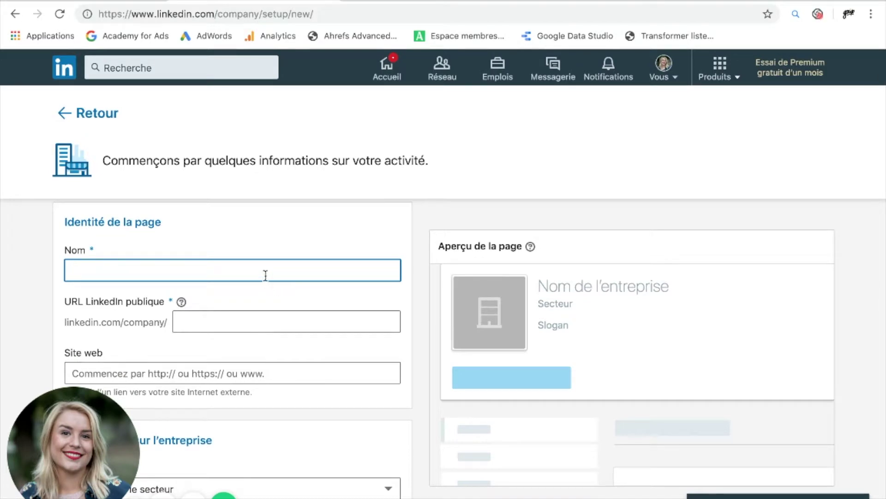
pyautogui.scroll(-3, 242, 324)
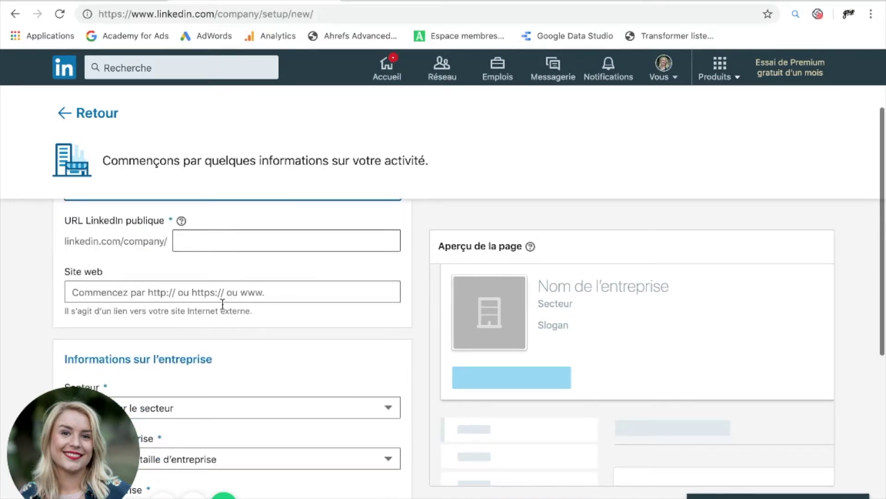
pyautogui.scroll(-8, 269, 343)
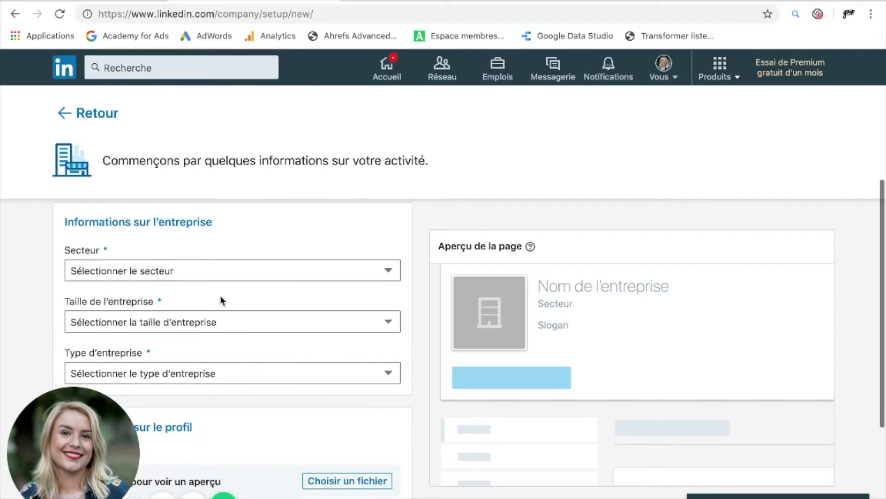
pyautogui.scroll(-4, 261, 337)
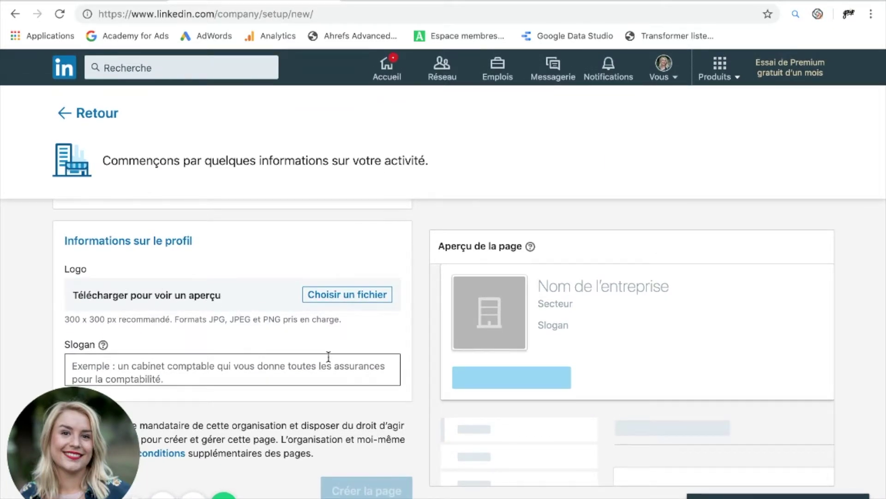
pyautogui.scroll(1, 328, 356)
pyautogui.scroll(2, 329, 356)
pyautogui.scroll(-3, 328, 356)
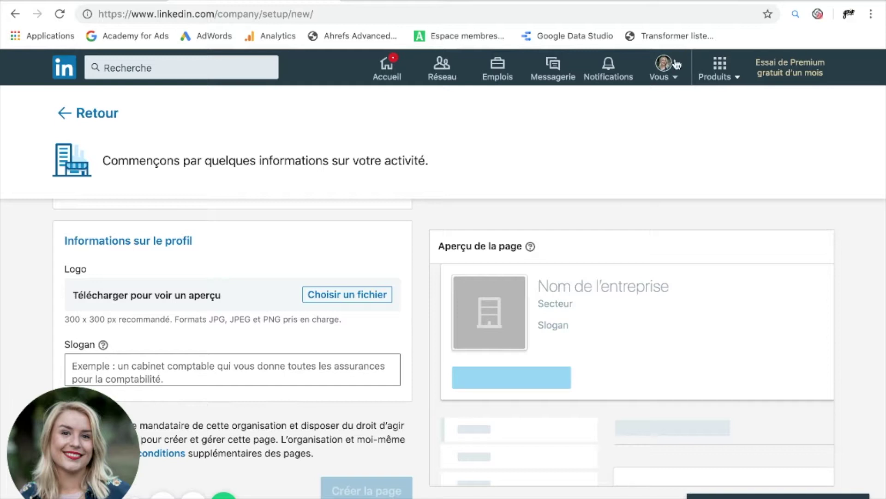
# Open the administrator view of the La Consultation Digitale company page and look over its dashboard and posts
pyautogui.click(668, 74)
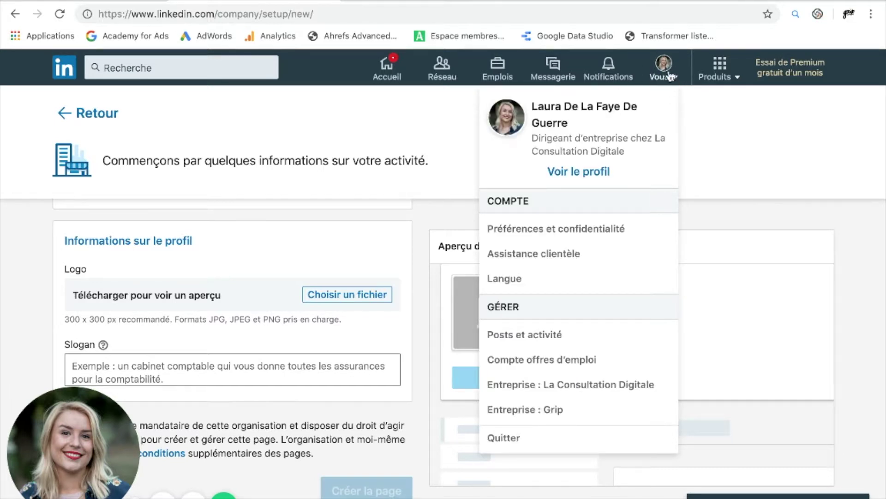
pyautogui.click(563, 388)
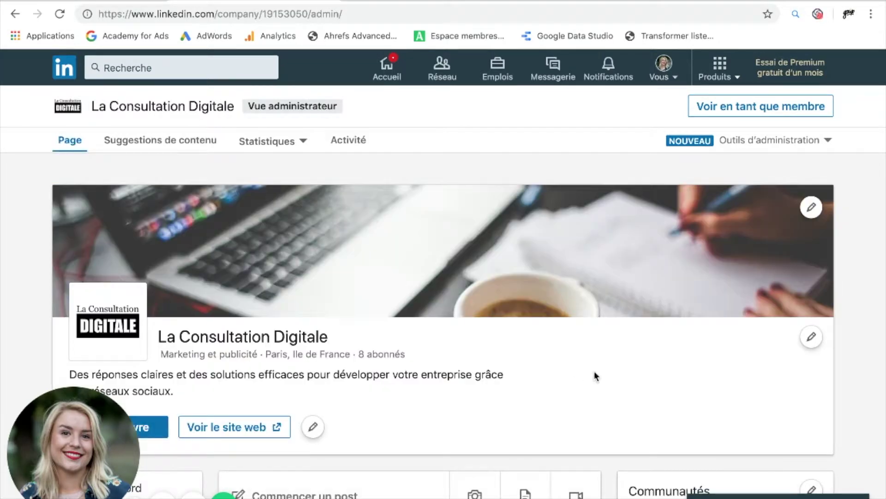
pyautogui.scroll(-5, 533, 321)
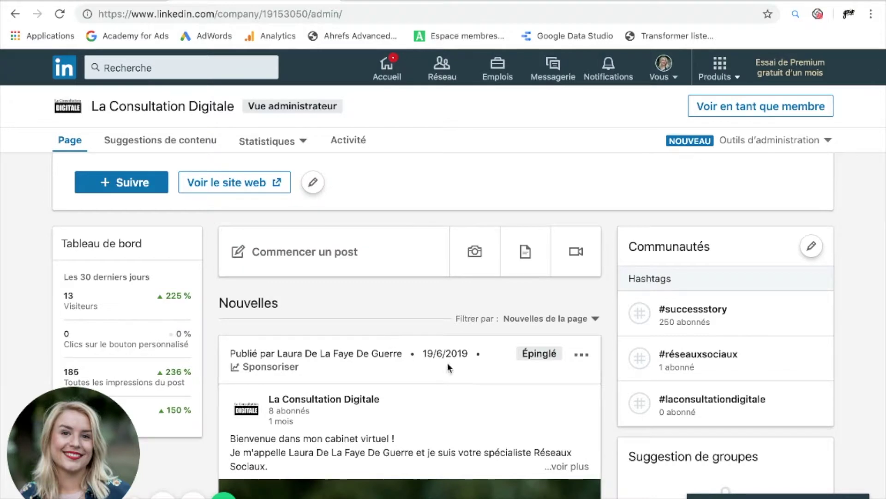
# Look through the published posts on the La Consultation Digitale admin page, including the weekly tips post, and return to the page header
pyautogui.scroll(-4, 477, 362)
pyautogui.scroll(-10, 479, 367)
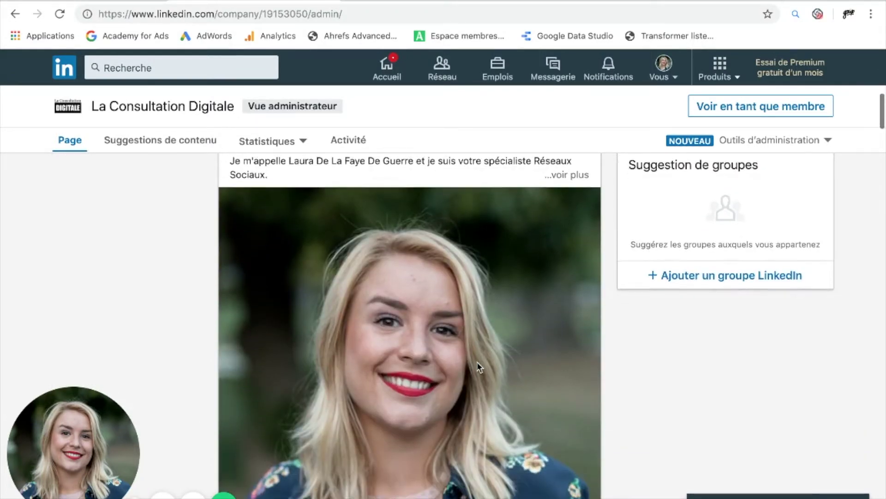
pyautogui.scroll(-3, 478, 367)
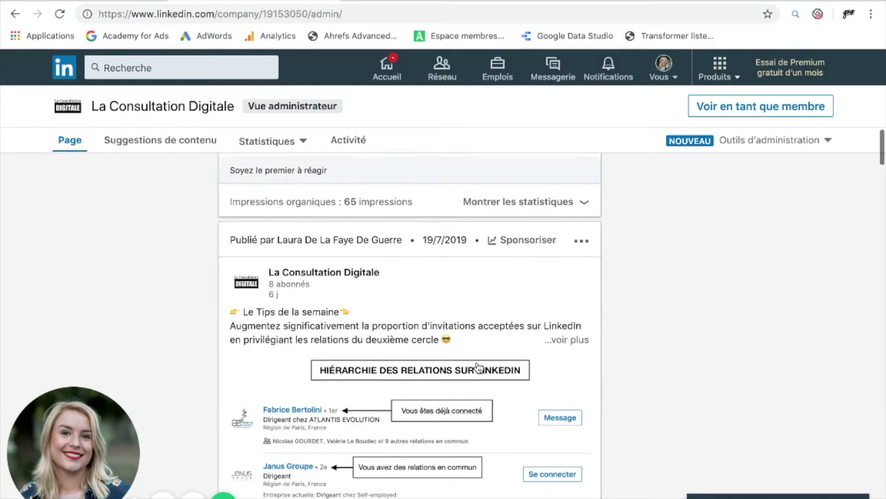
pyautogui.scroll(1, 478, 368)
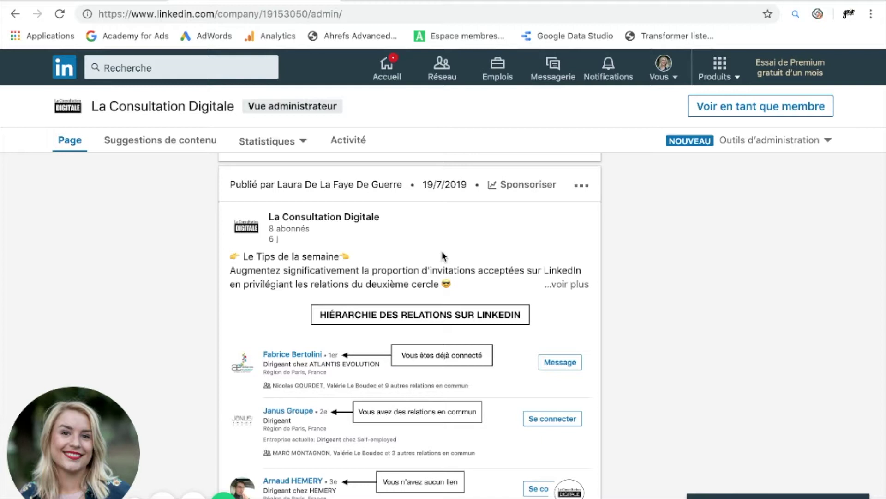
pyautogui.scroll(6, 591, 265)
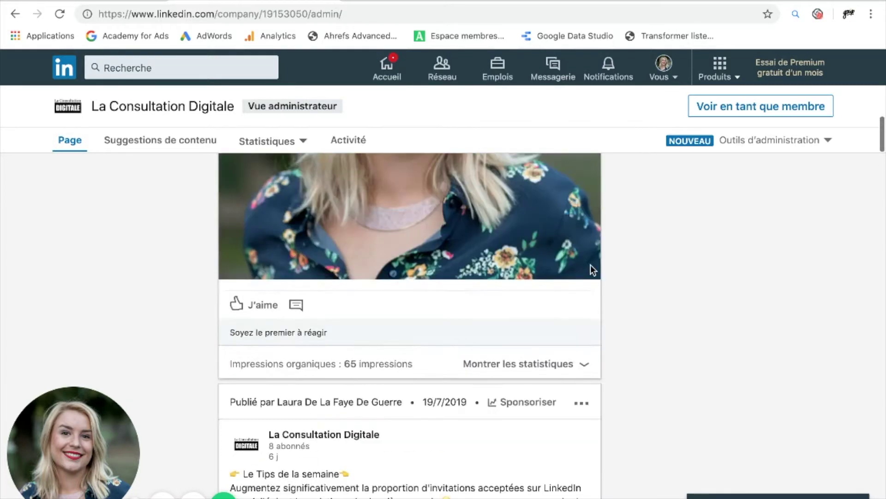
pyautogui.scroll(10, 591, 264)
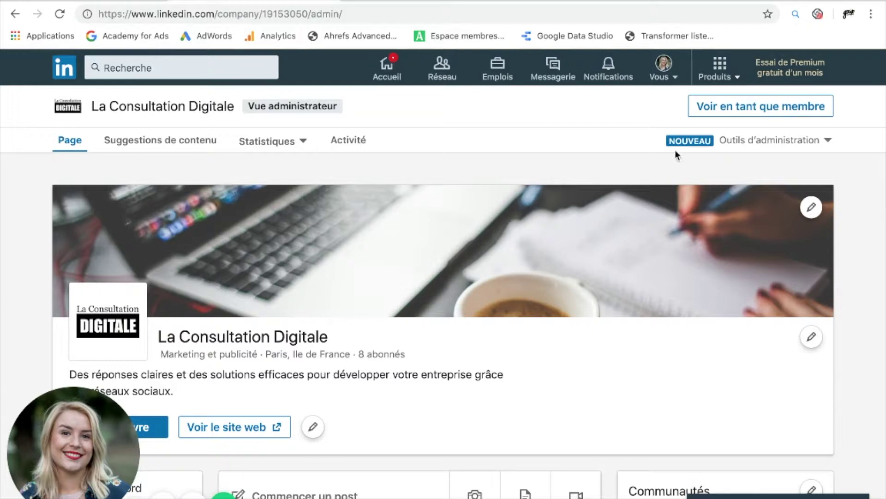
# View the La Consultation Digitale page as a member and select its public URL up to la-consultation-digitale/
pyautogui.click(720, 112)
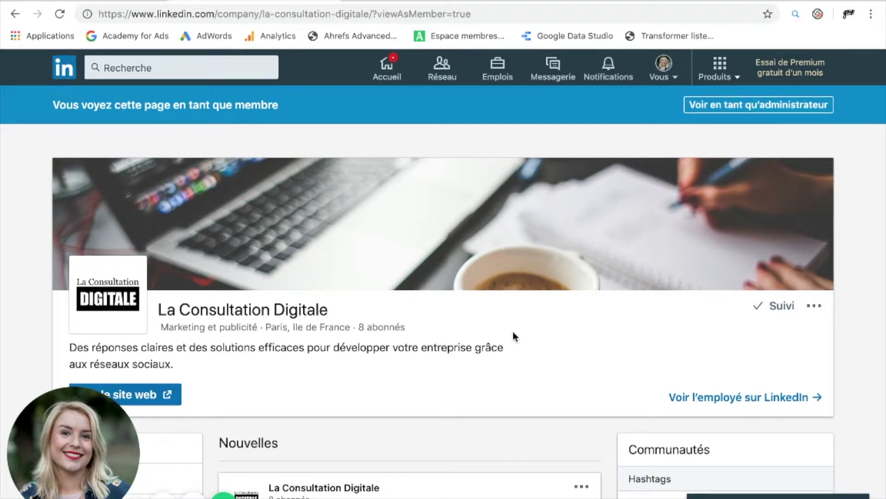
pyautogui.scroll(-5, 513, 331)
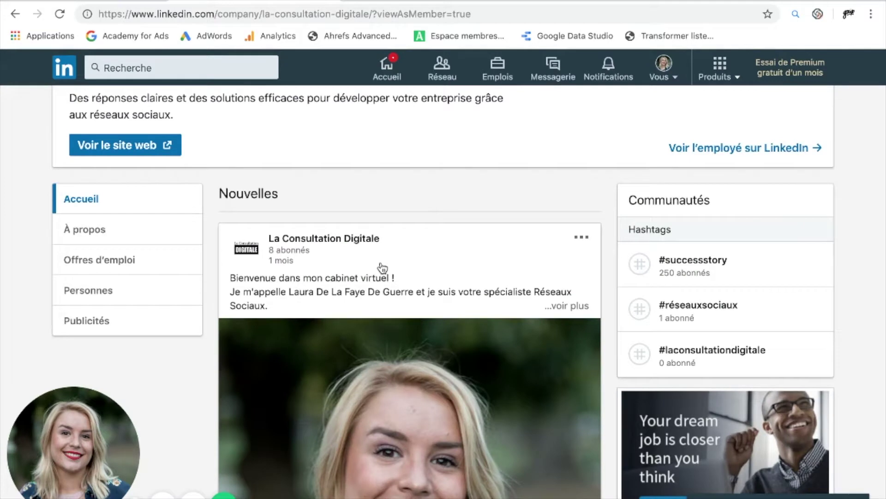
pyautogui.scroll(4, 382, 267)
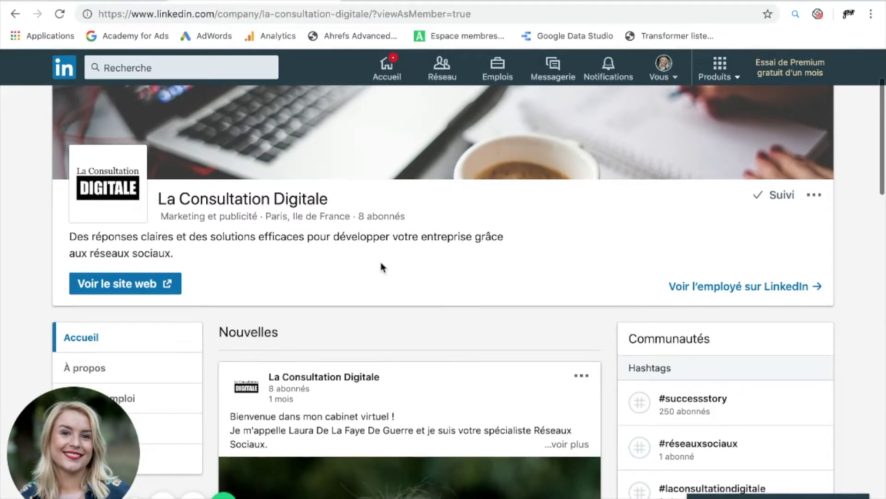
pyautogui.scroll(1, 381, 267)
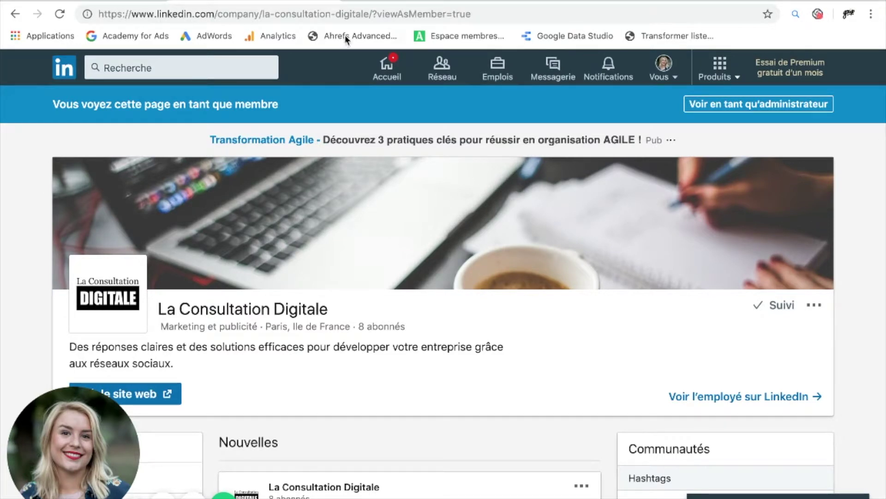
pyautogui.moveTo(372, 9); pyautogui.dragTo(97, 15)
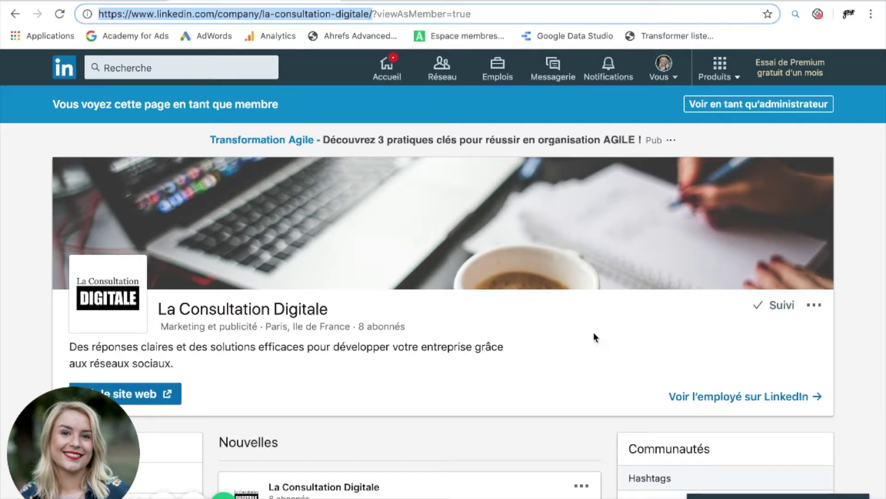
# Return to the page's administrator view and look over all notifications in its Activité section
pyautogui.click(783, 105)
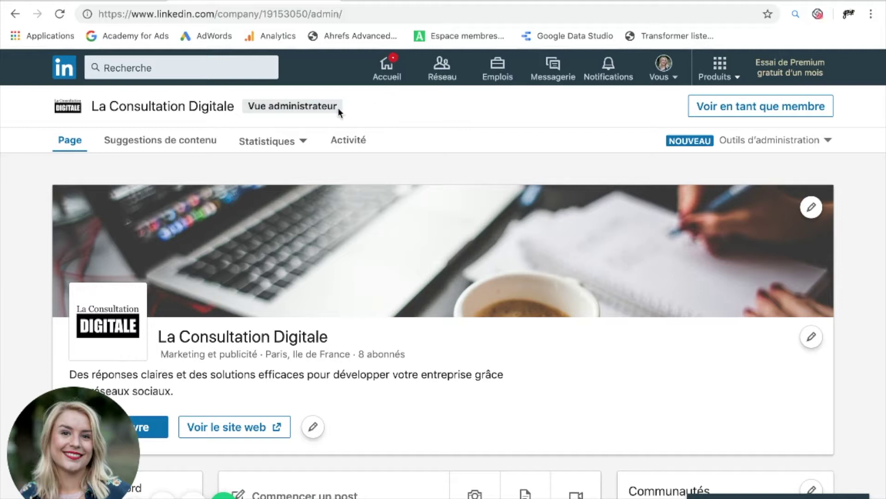
pyautogui.click(355, 142)
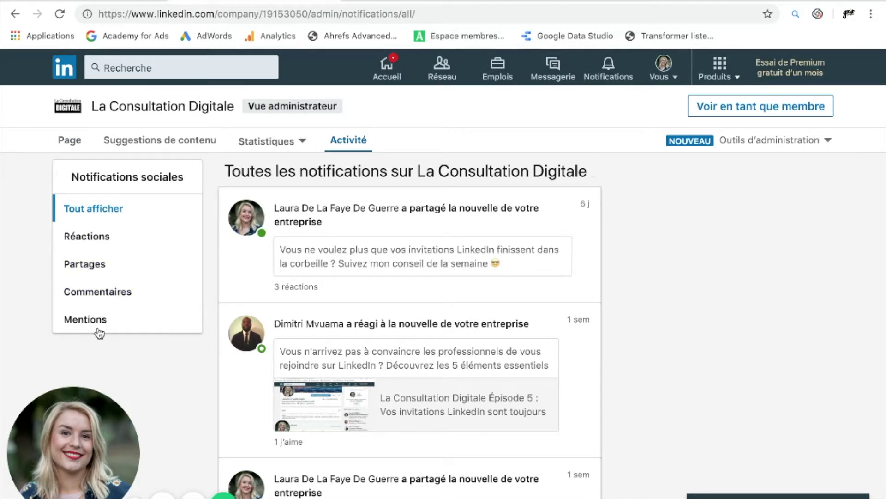
pyautogui.scroll(-1, 120, 314)
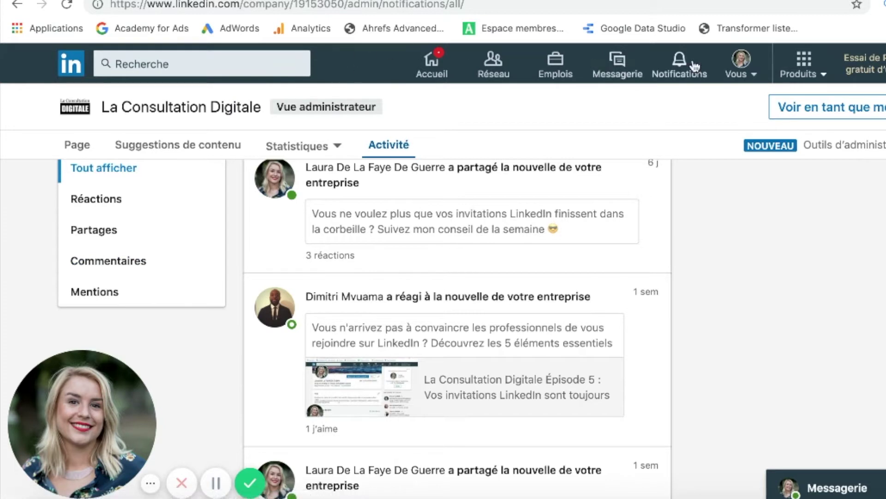
# Open the personal profile and follow the La Consultation Digitale logo in its Expérience section to the company page
pyautogui.click(739, 67)
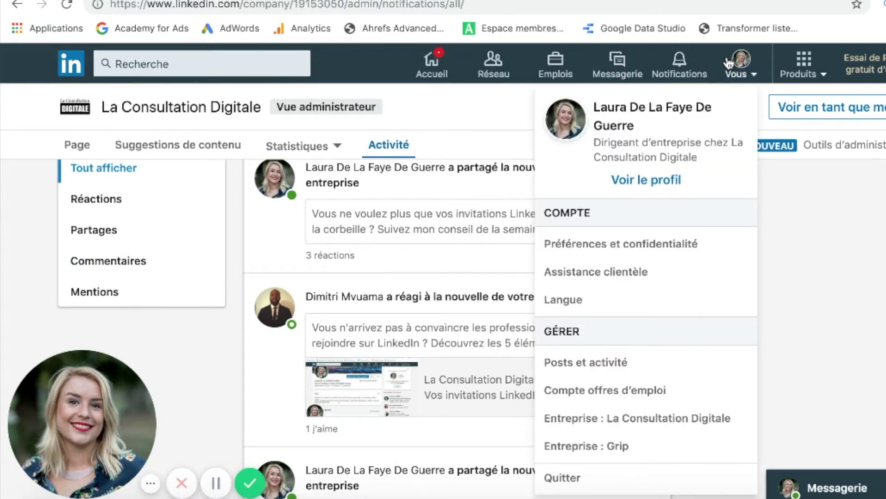
pyautogui.click(665, 184)
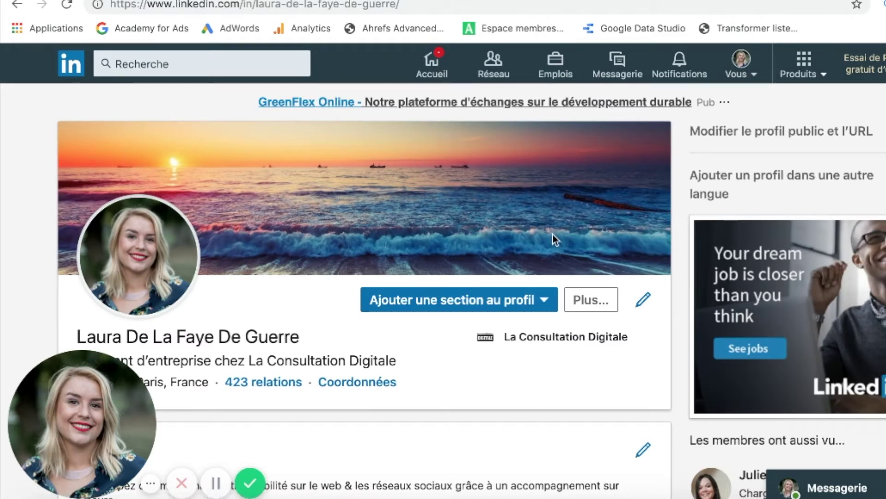
pyautogui.scroll(-5, 553, 234)
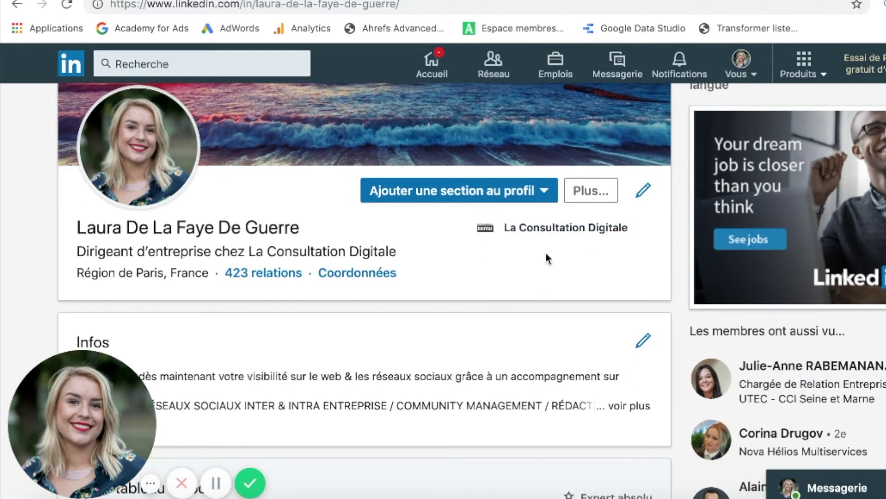
pyautogui.scroll(-10, 542, 293)
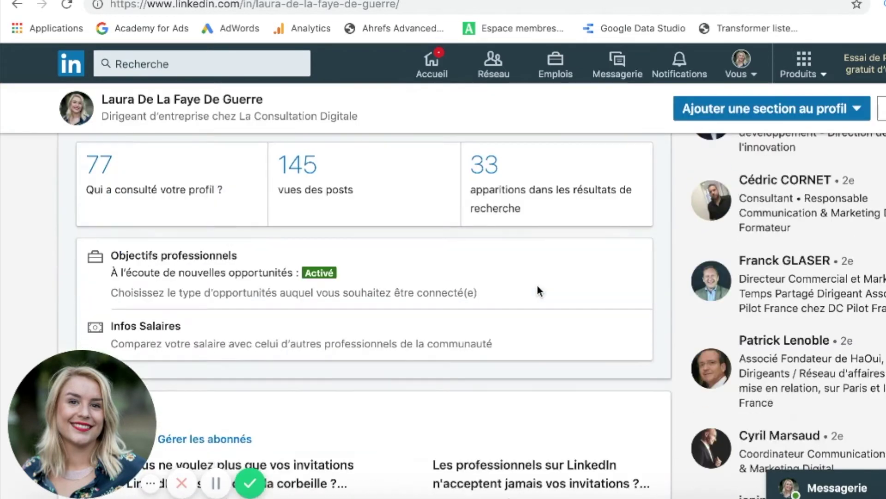
pyautogui.scroll(-10, 539, 291)
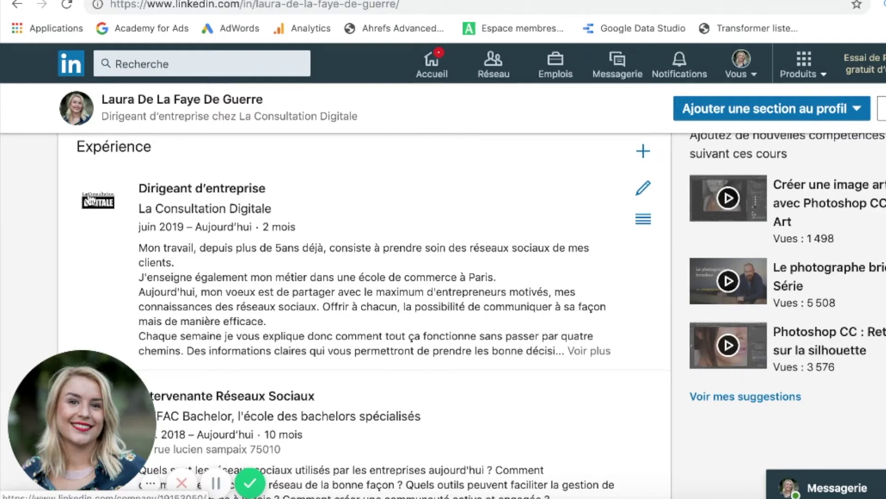
pyautogui.click(88, 198)
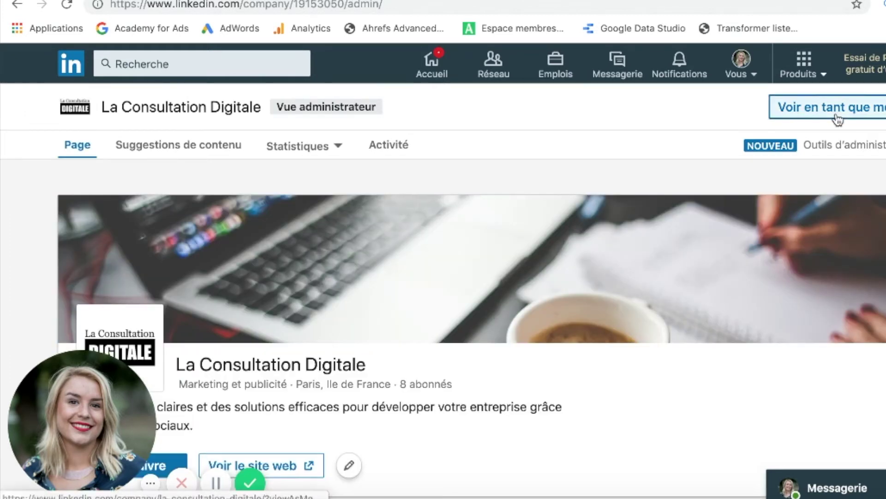
# Return to the personal profile and locate the Dirigeant d'entreprise position in the Expérience section
pyautogui.click(741, 77)
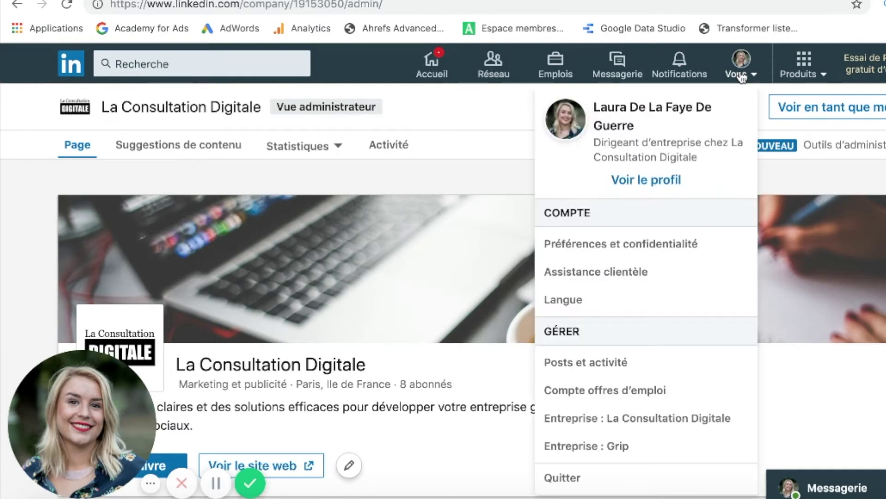
pyautogui.click(659, 184)
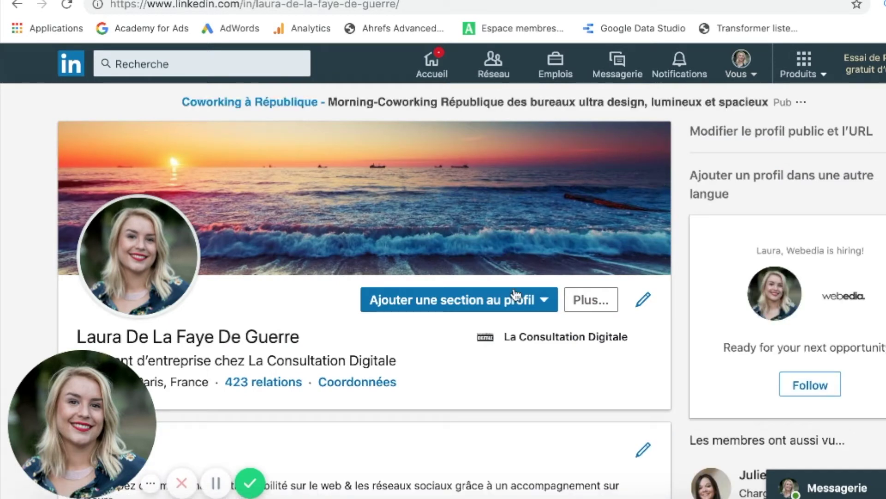
pyautogui.scroll(-4, 499, 314)
pyautogui.scroll(-3, 498, 314)
pyautogui.scroll(-15, 500, 319)
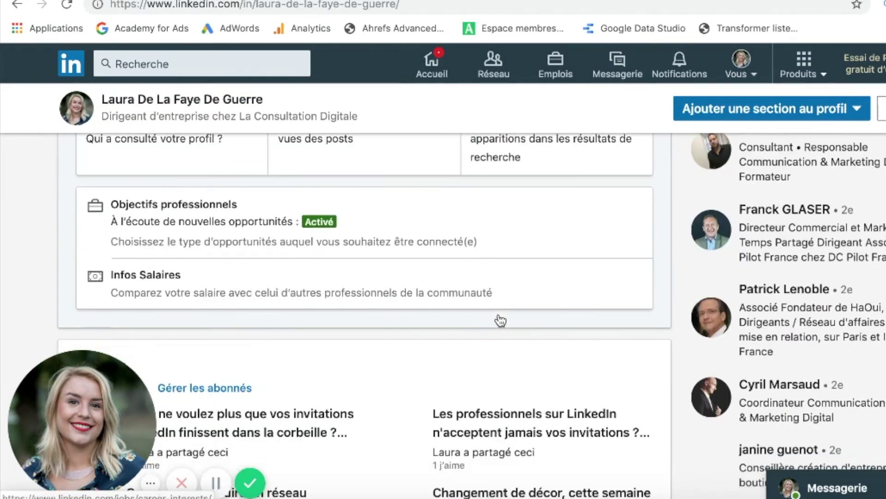
pyautogui.scroll(-2, 500, 320)
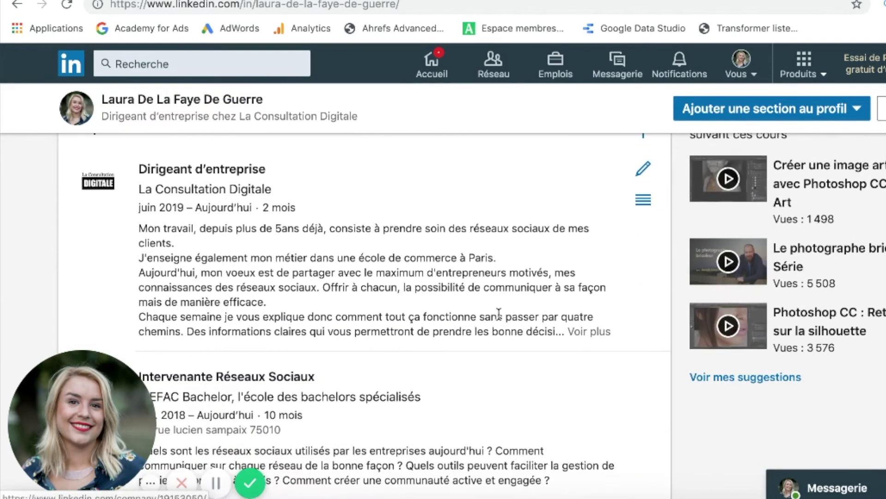
# Edit the Dirigeant d'entreprise experience, choose the La Consultation Digitale page as its Entreprise, and save the entry
pyautogui.click(648, 172)
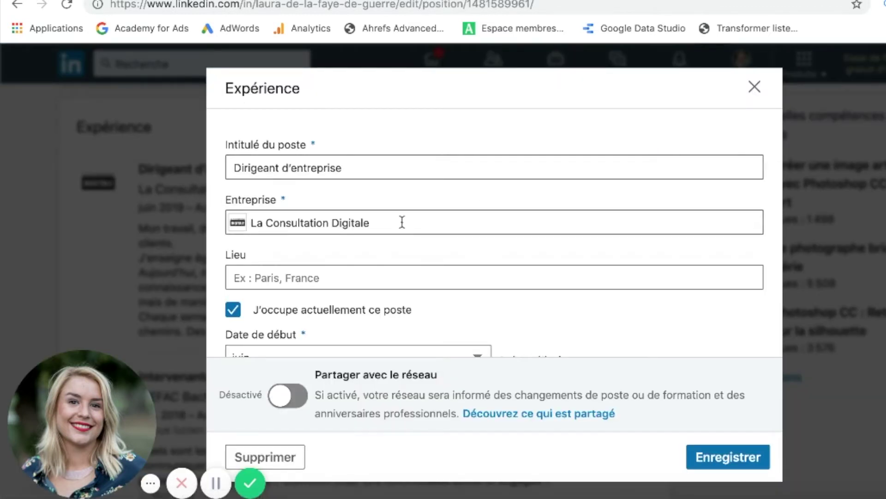
pyautogui.moveTo(390, 222); pyautogui.dragTo(242, 221)
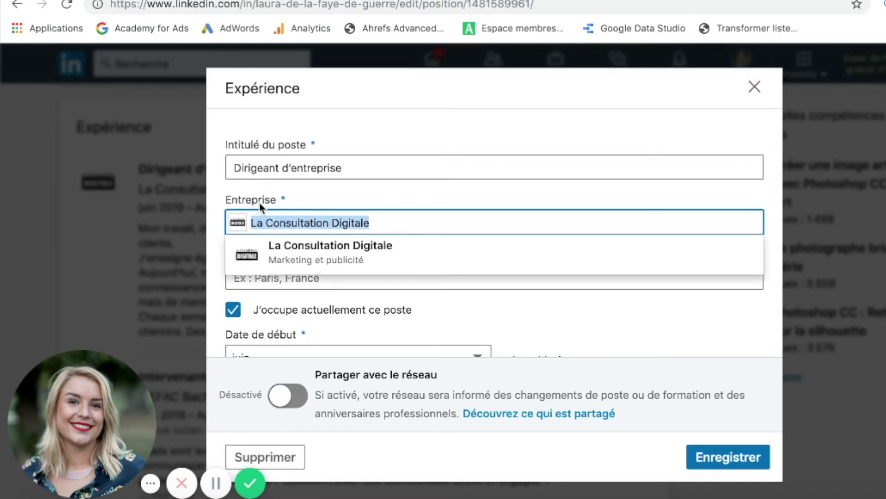
pyautogui.click(291, 256)
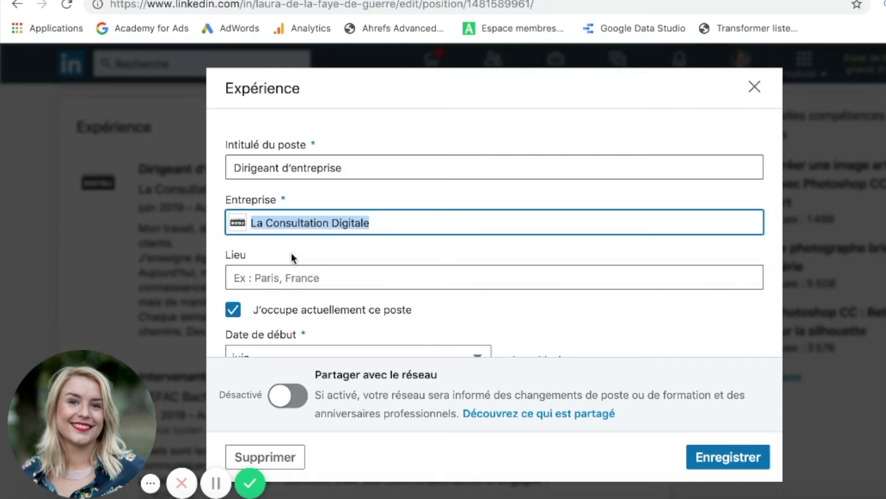
pyautogui.click(743, 462)
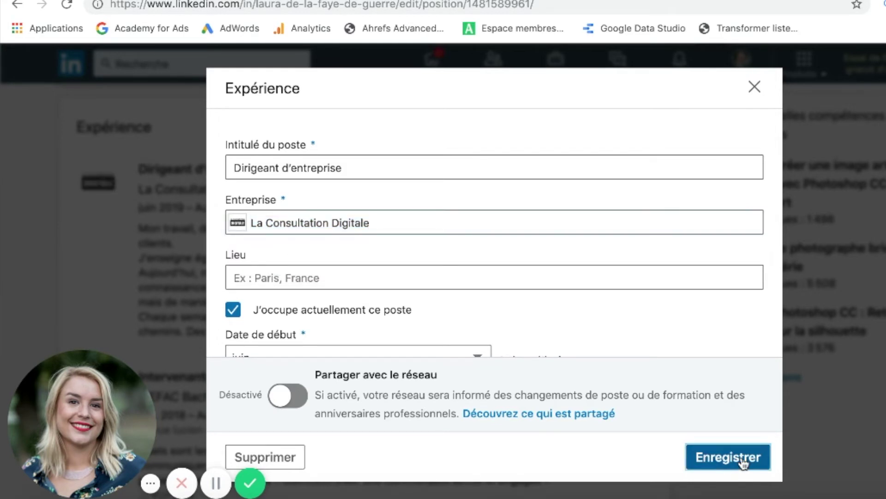
pyautogui.scroll(1, 473, 289)
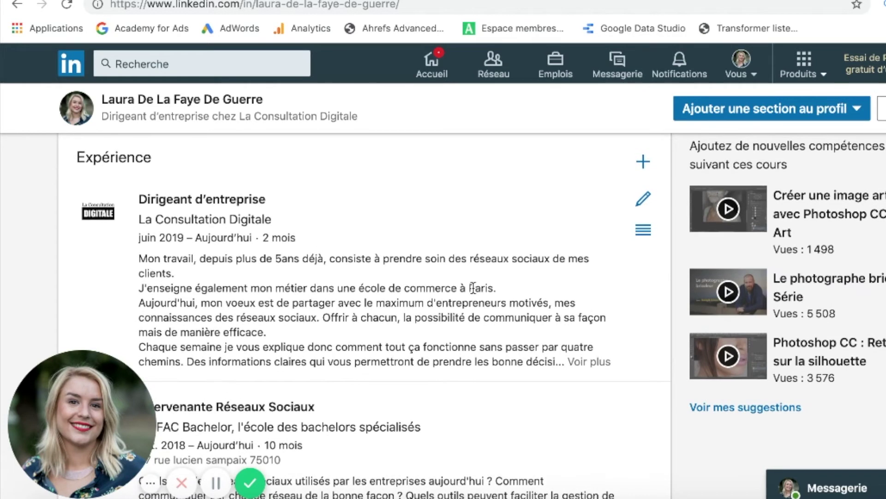